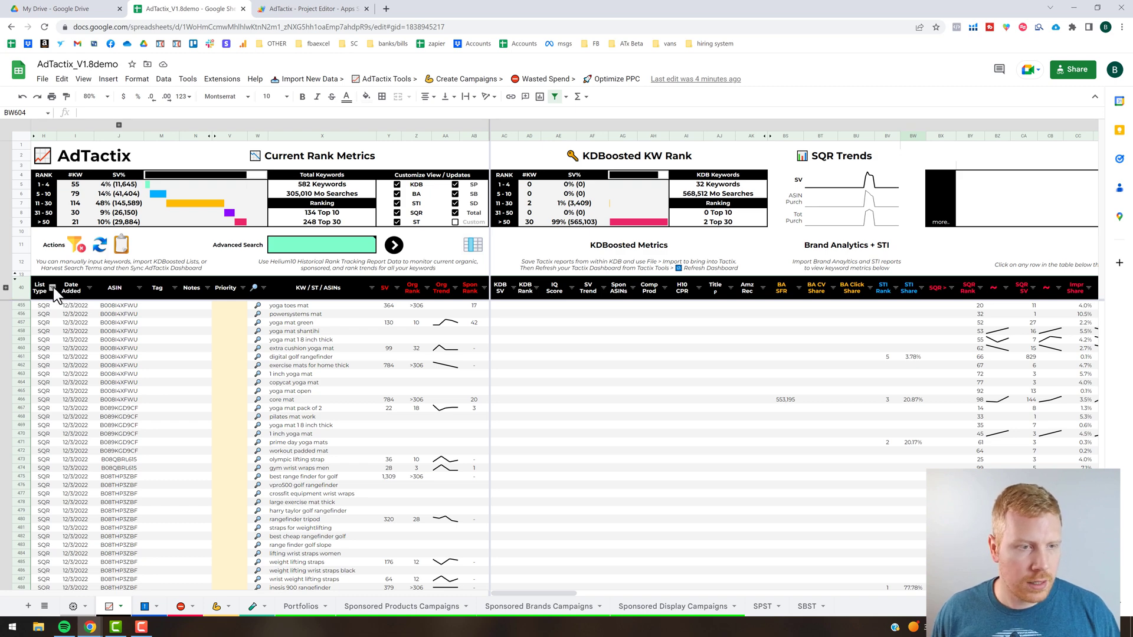
# Filter the dashboard's List Type column to KDB only, then switch to the settings sheet
pyautogui.click(52, 288)
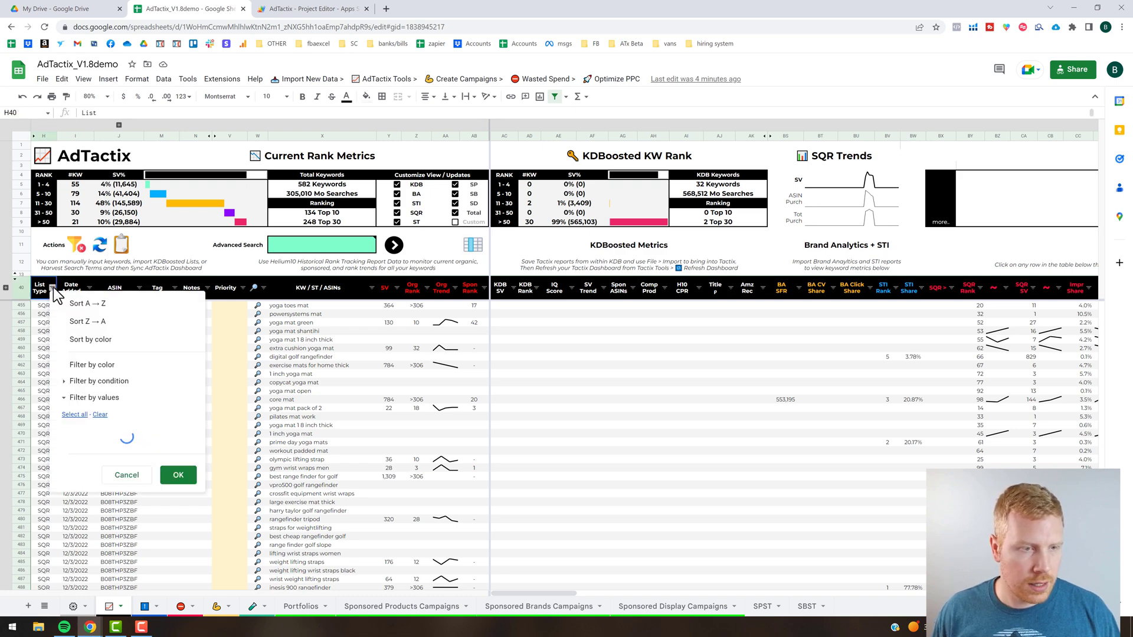
pyautogui.click(100, 415)
pyautogui.click(89, 475)
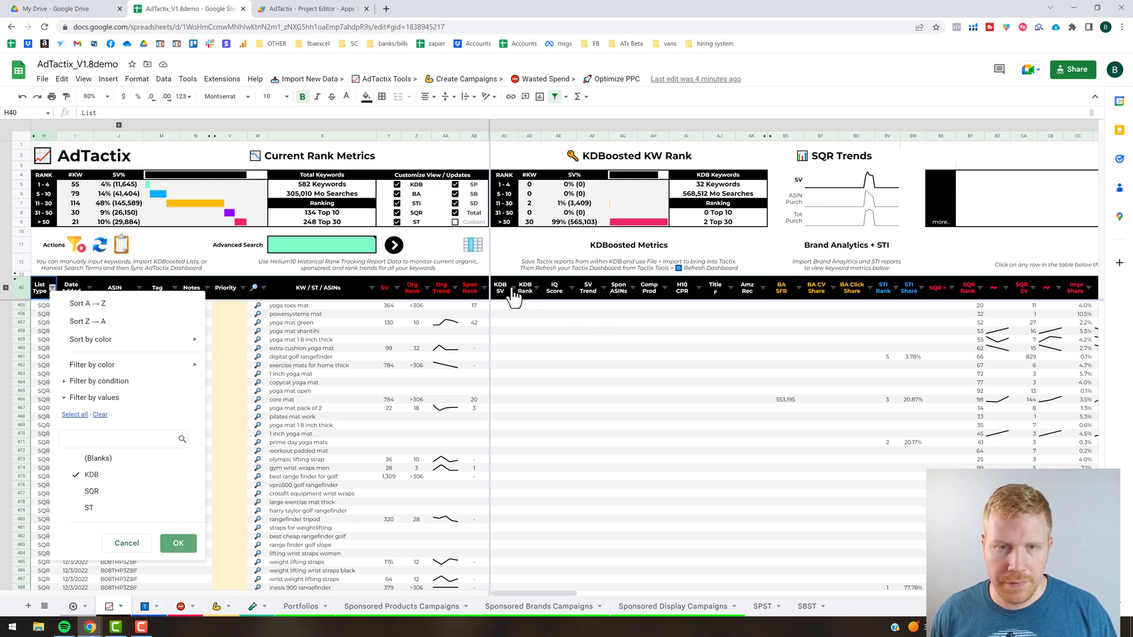
pyautogui.click(434, 186)
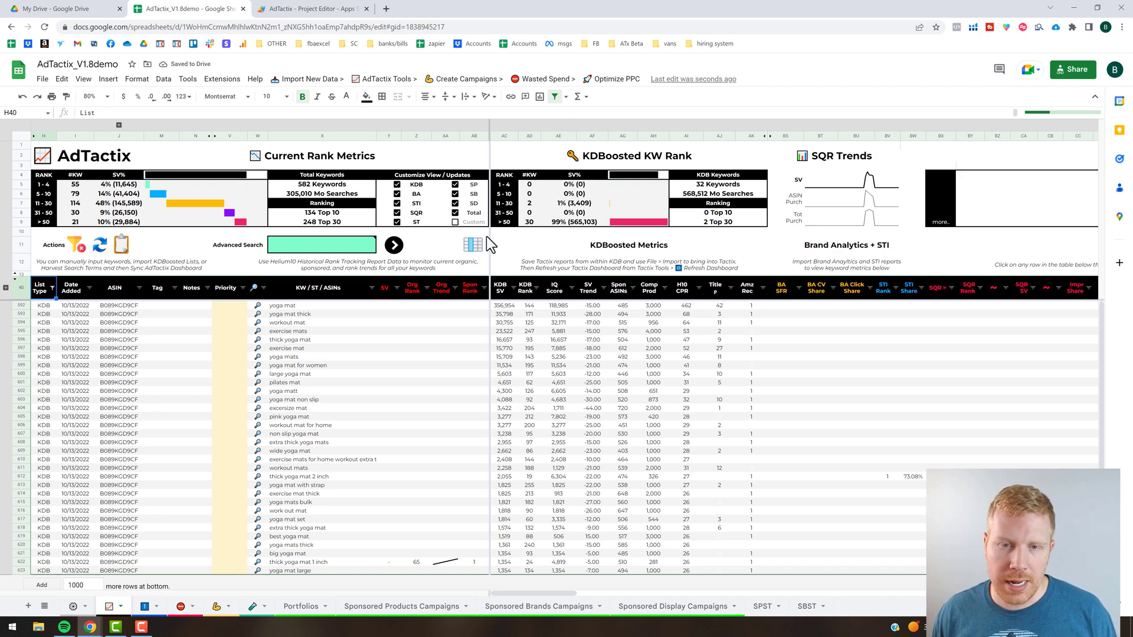
pyautogui.click(472, 246)
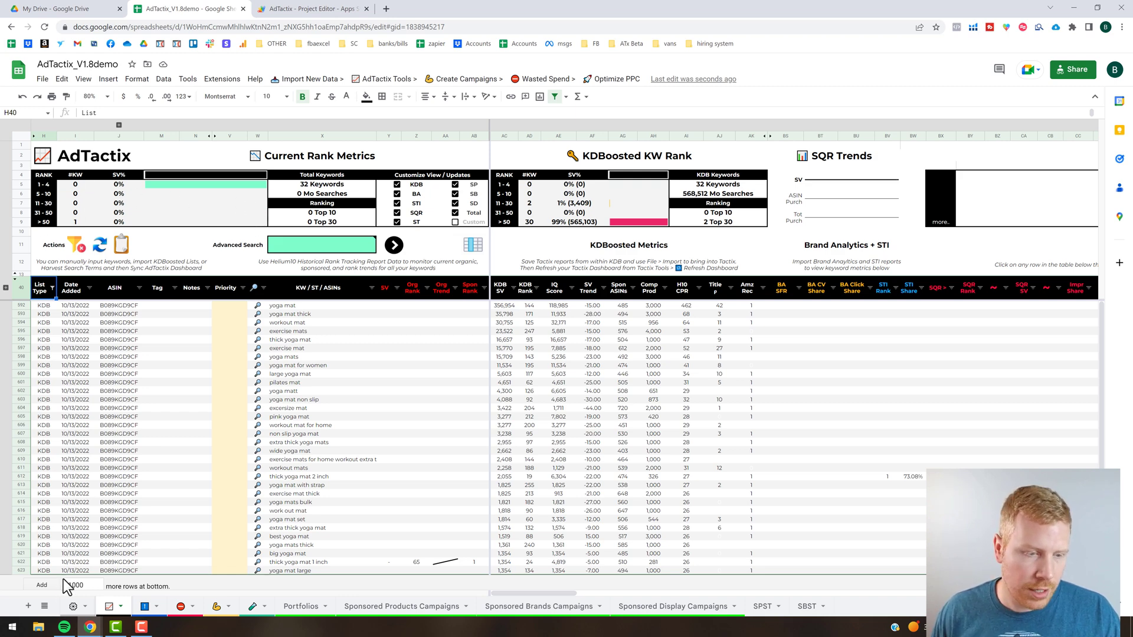
pyautogui.click(73, 608)
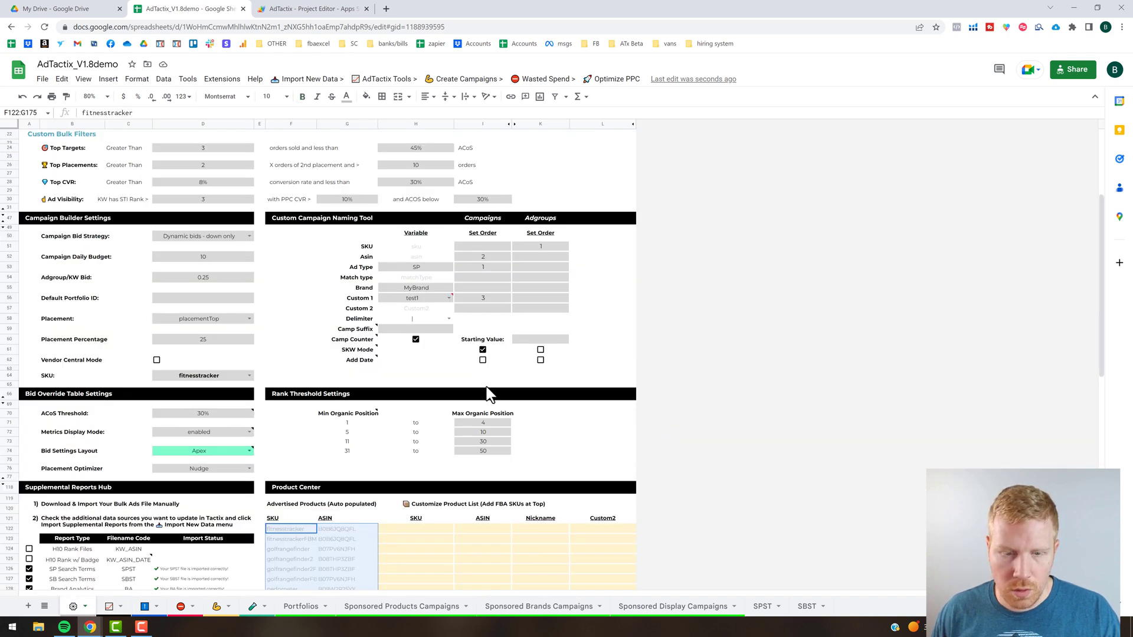
# Review the campaign and rank threshold settings, then return to the KDB-filtered AdTactix dashboard
pyautogui.scroll(-2, 487, 390)
pyautogui.scroll(-8, 487, 387)
pyautogui.scroll(6, 486, 387)
pyautogui.scroll(5, 402, 366)
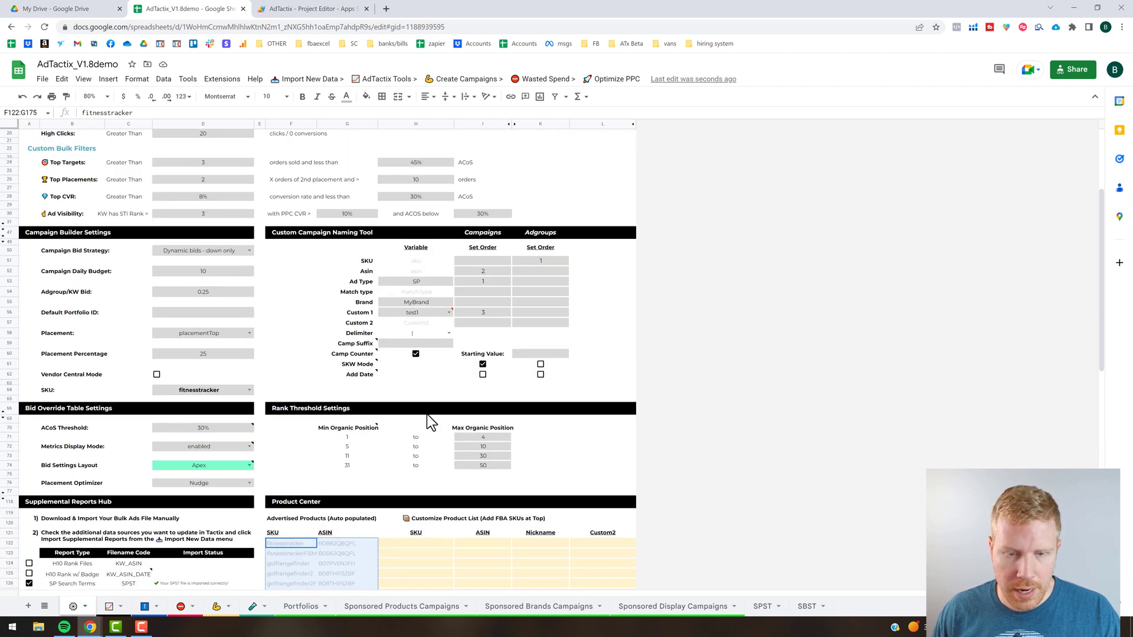
pyautogui.click(574, 454)
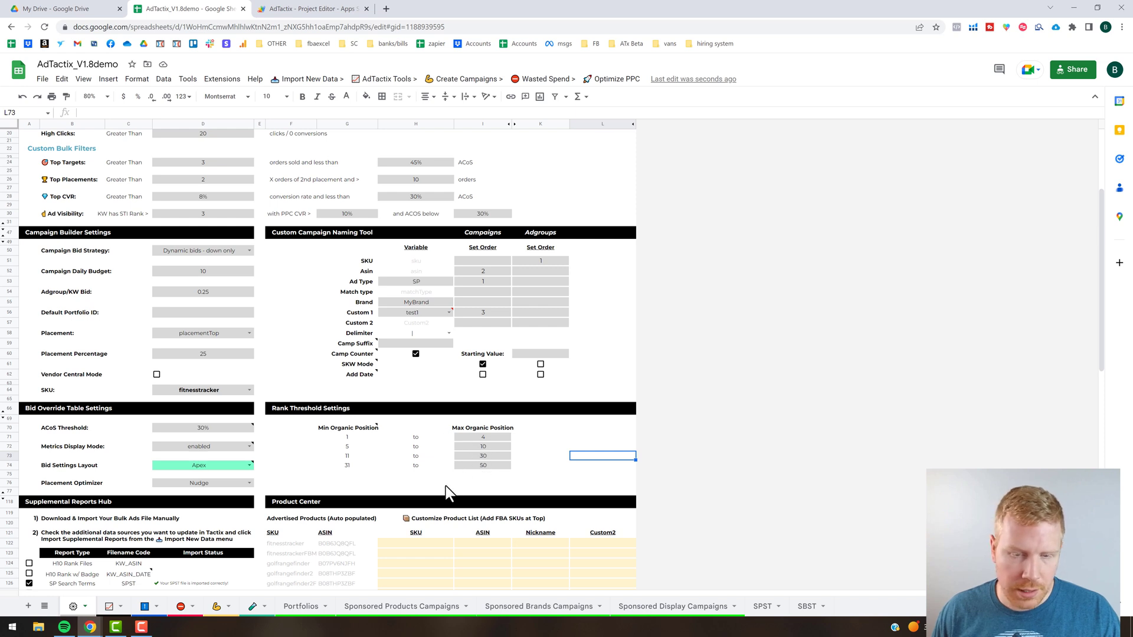
pyautogui.click(110, 608)
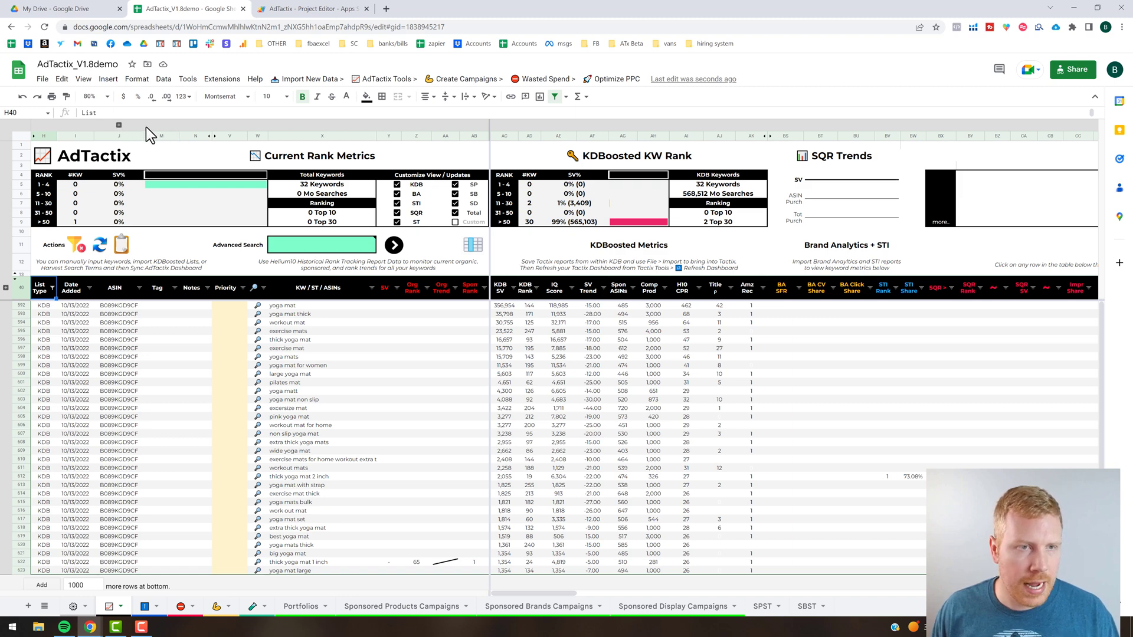
# Reveal the SKU and Nickname columns, then paste the advertised SKU/ASIN list (F122:G131) as values into H122
pyautogui.click(119, 125)
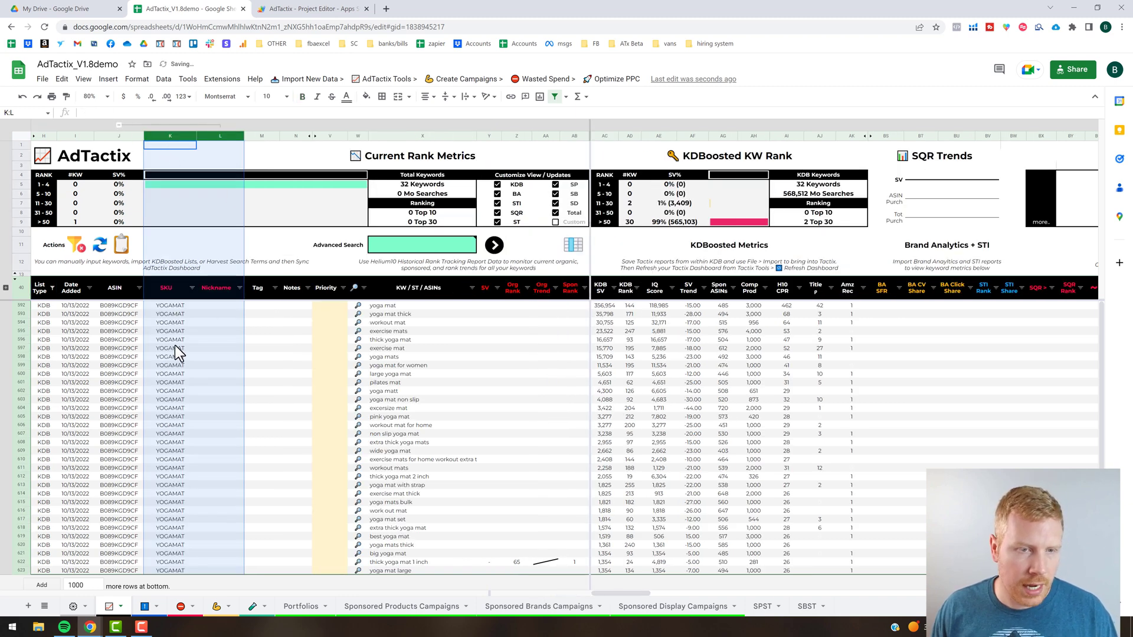
pyautogui.click(208, 305)
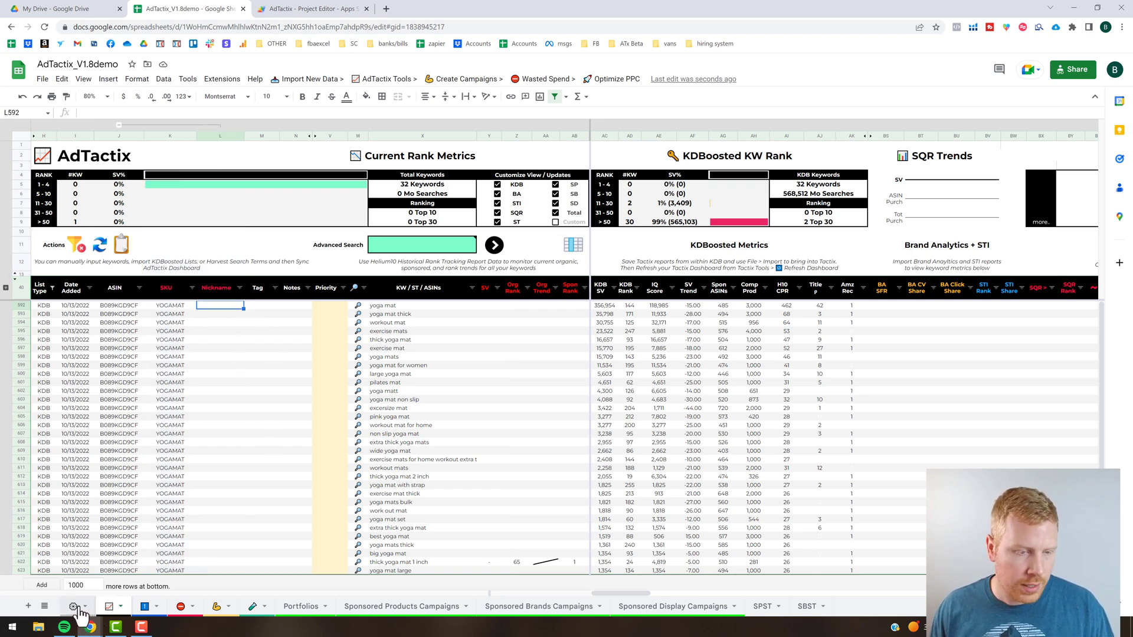
pyautogui.click(142, 606)
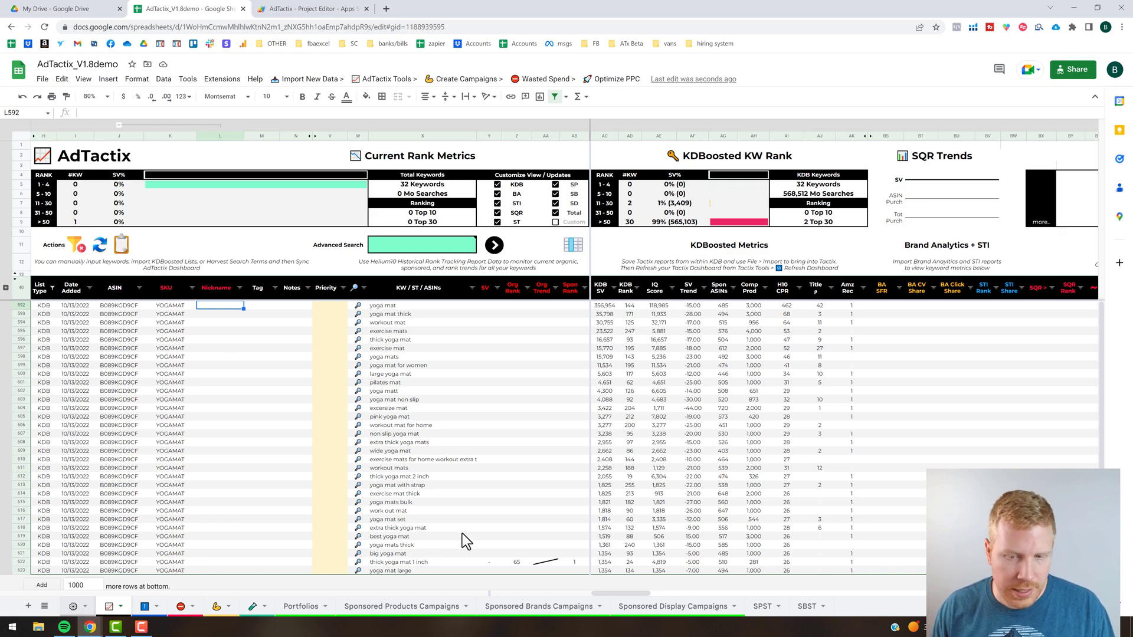
pyautogui.scroll(-3, 533, 434)
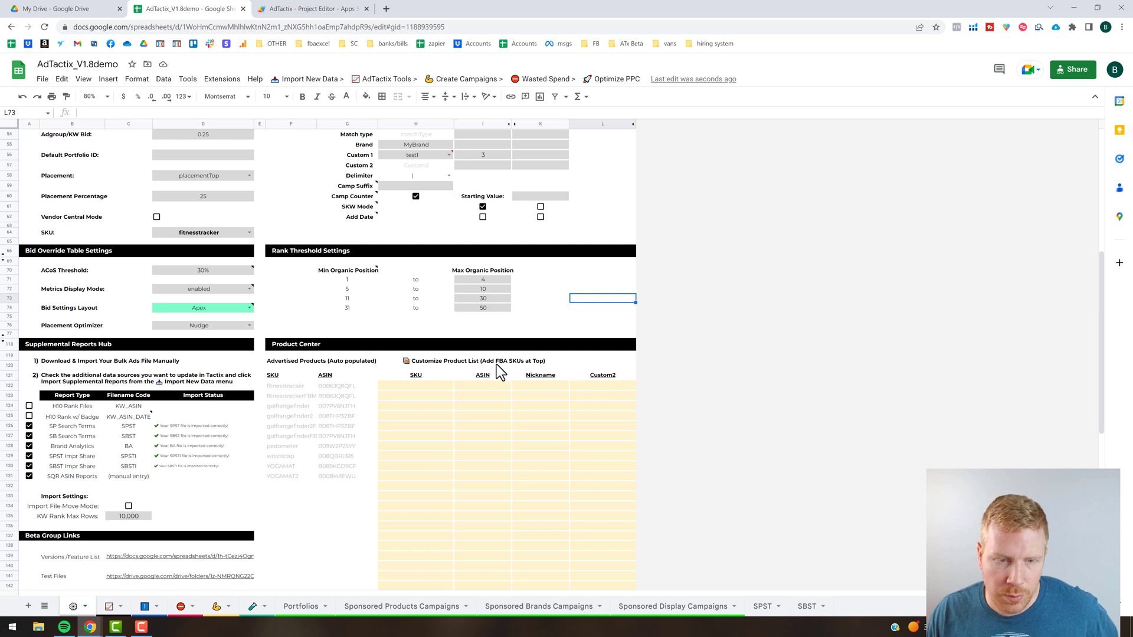
pyautogui.click(328, 454)
pyautogui.hotkey('ctrl', 'a')
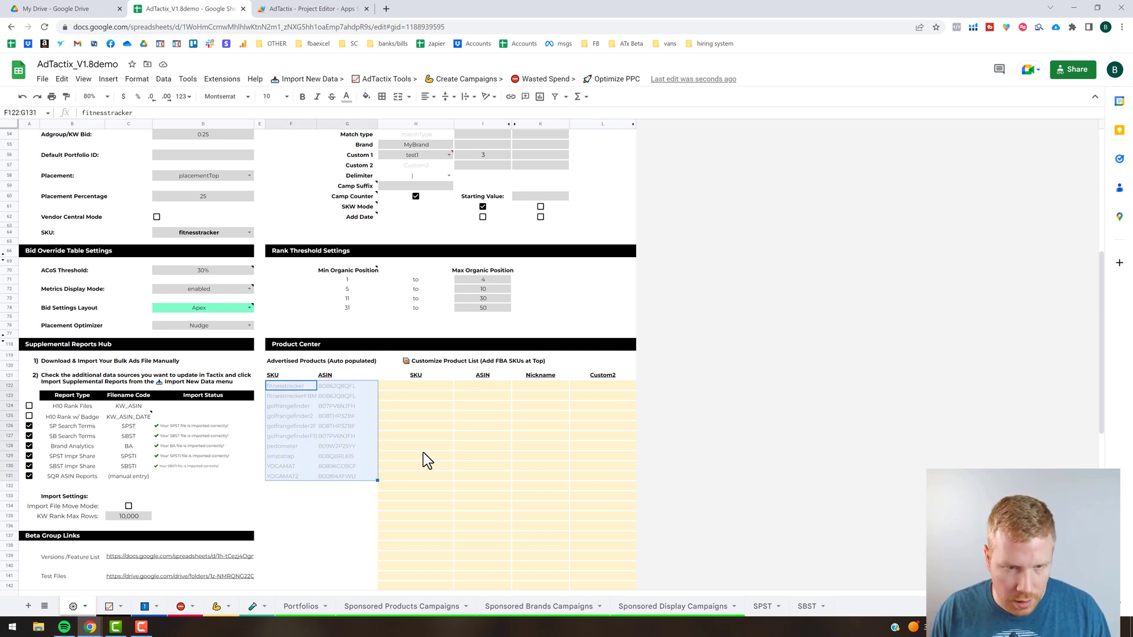
pyautogui.hotkey('ctrl', 'c')
pyautogui.click(434, 387)
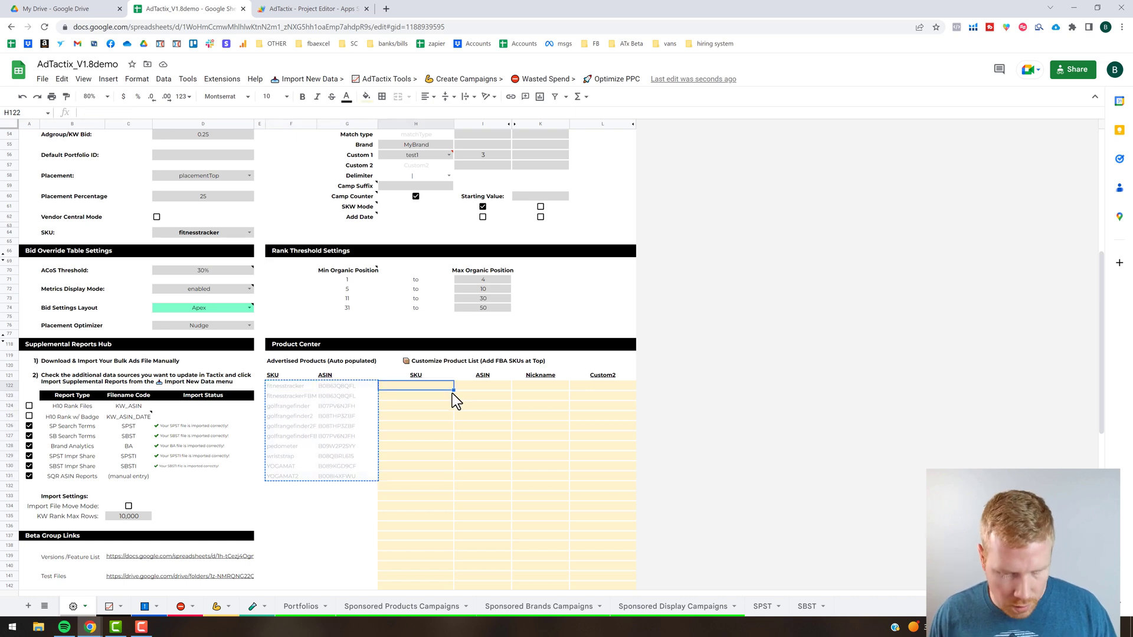
pyautogui.hotkey('ctrl', 'shift', 'v')
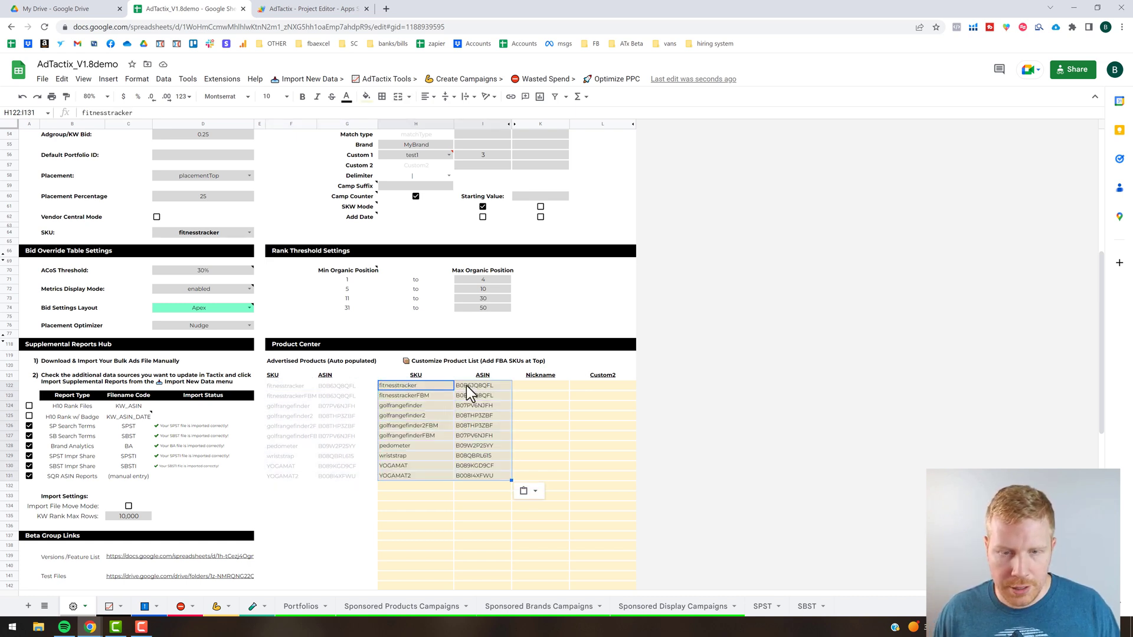
# Give fitnesstracker the nickname product1 in cell K122
pyautogui.click(549, 386)
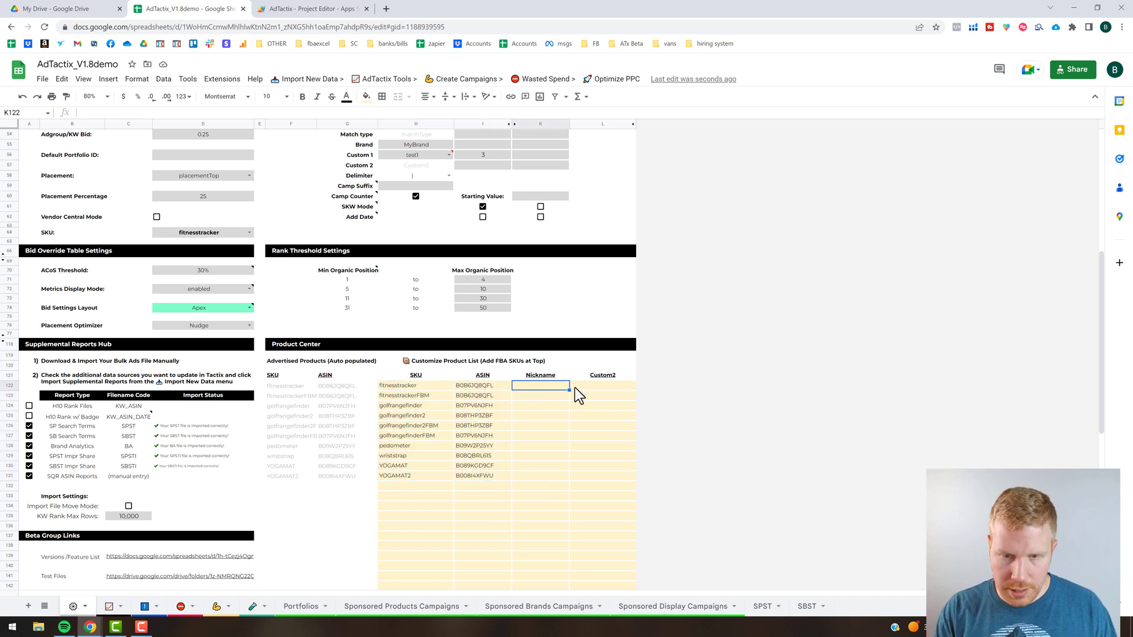
pyautogui.write('pre')
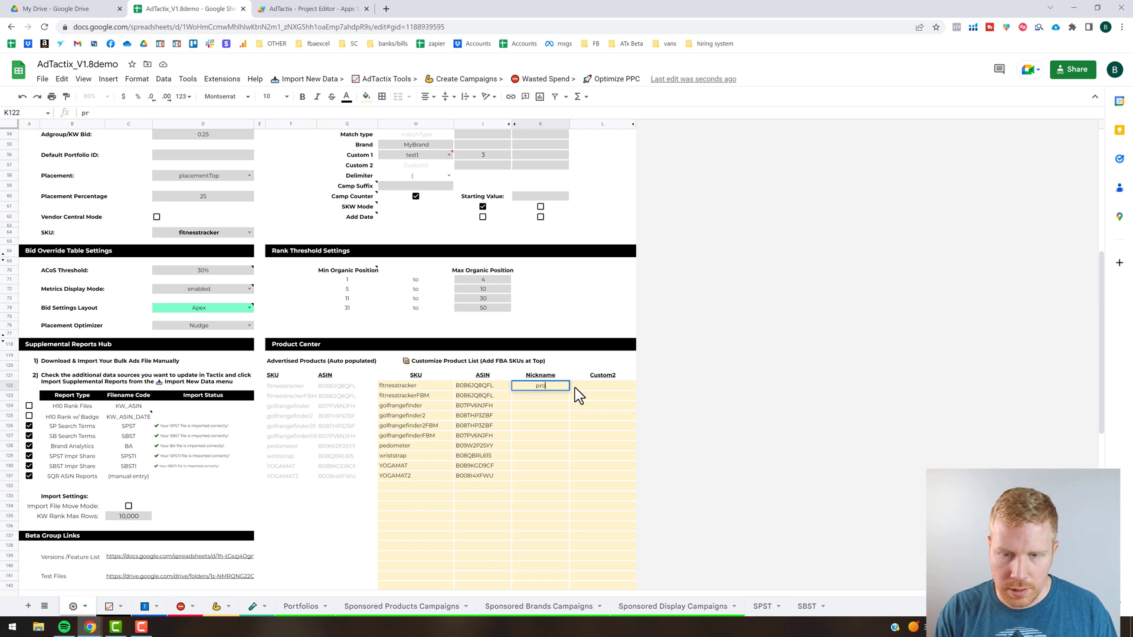
pyautogui.write('du')
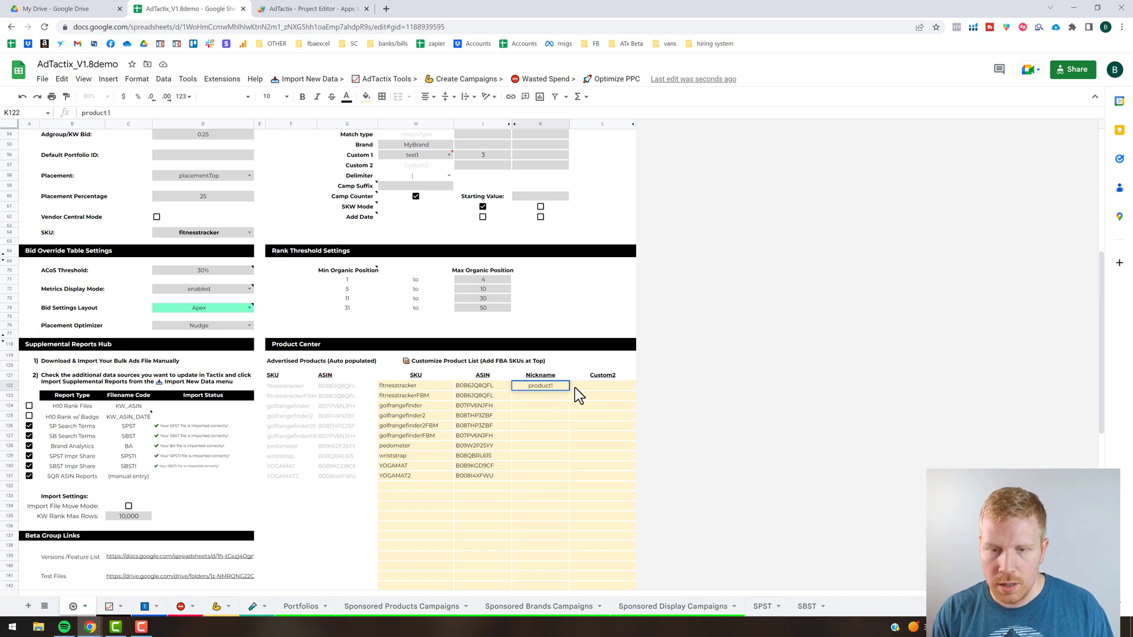
pyautogui.write('ct1')
pyautogui.press('Return')
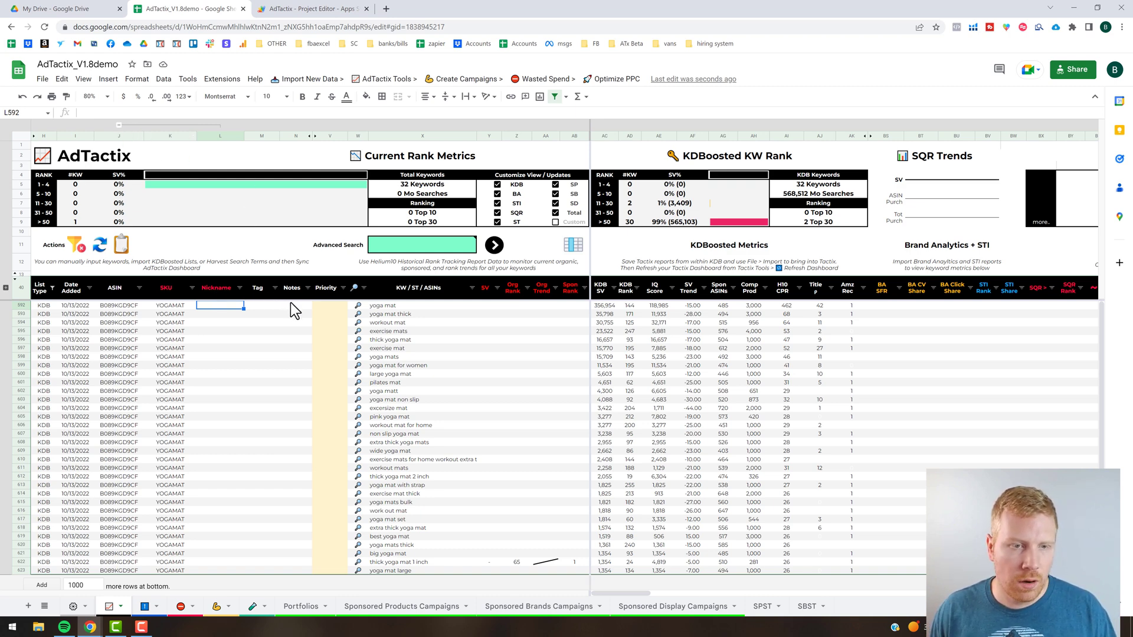
pyautogui.click(201, 307)
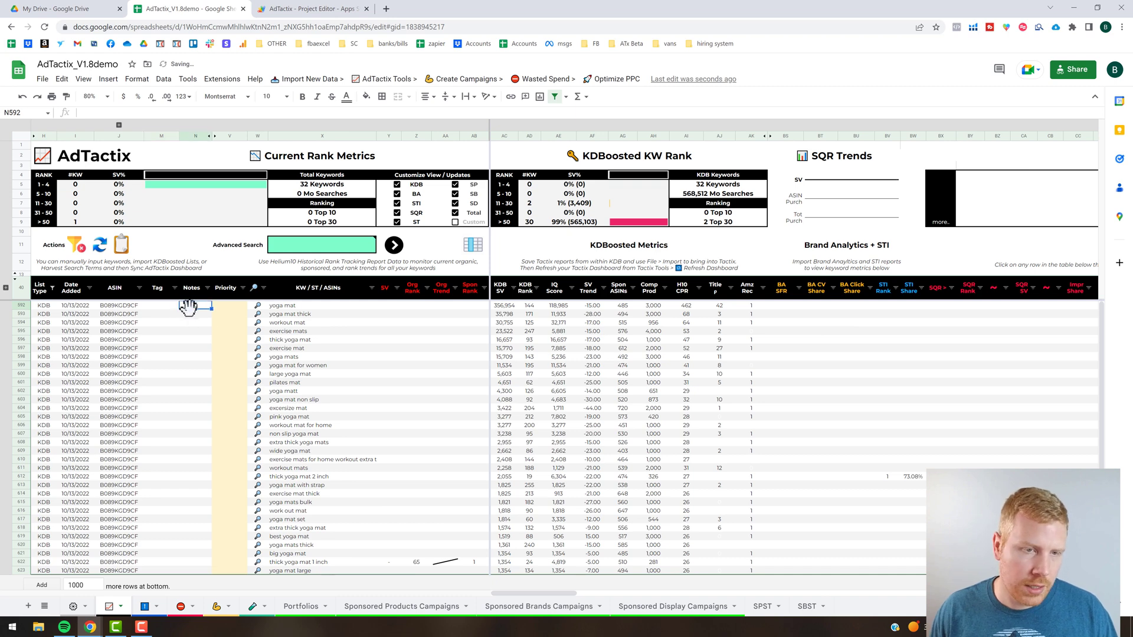
pyautogui.click(154, 306)
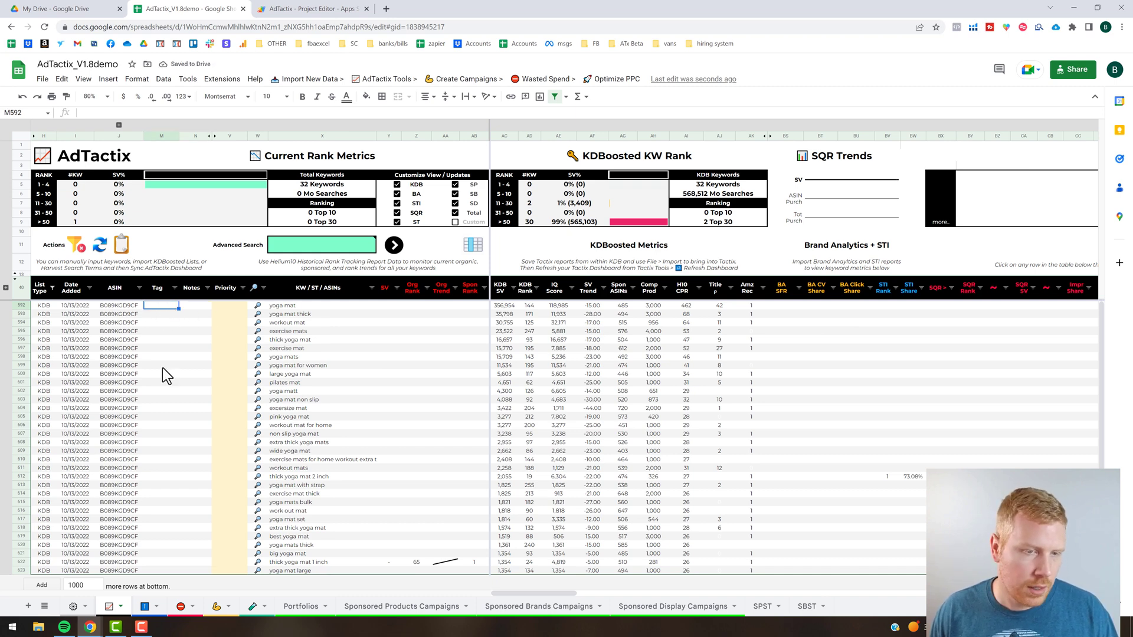
pyautogui.rightClick(200, 308)
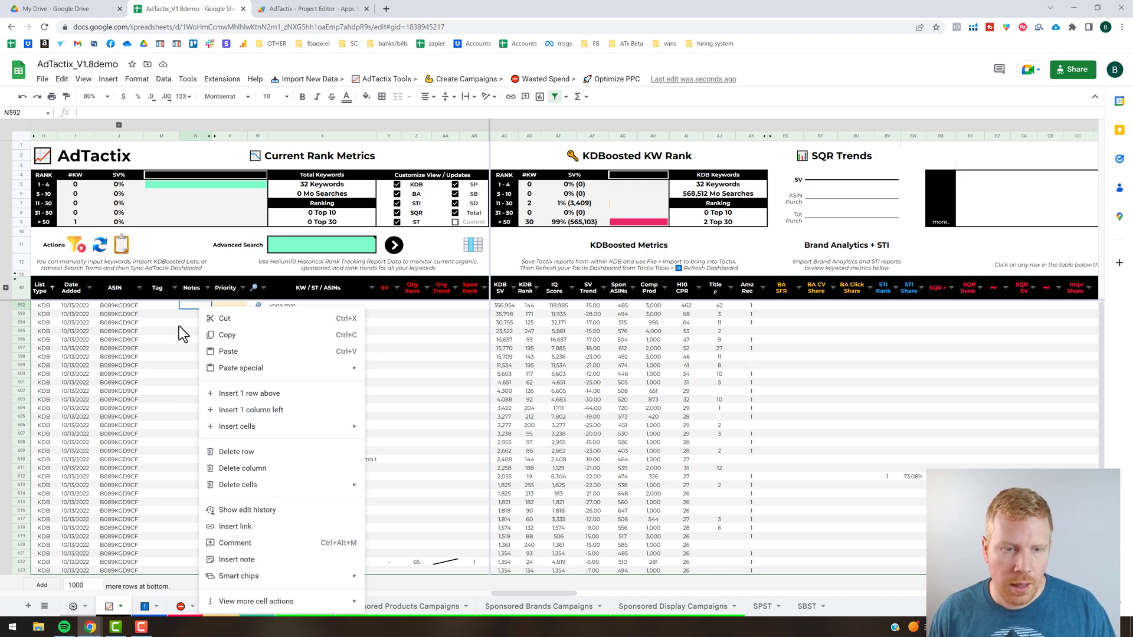
pyautogui.press('Escape')
pyautogui.press('Left')
pyautogui.press('Down')
pyautogui.press('Down')
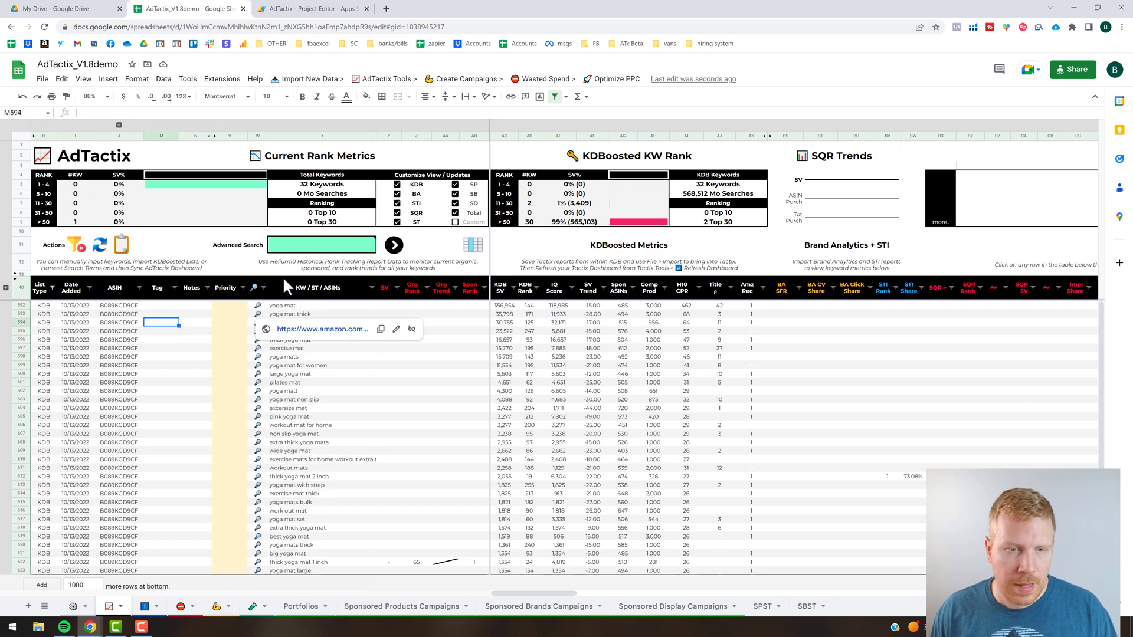
pyautogui.moveTo(258, 306)
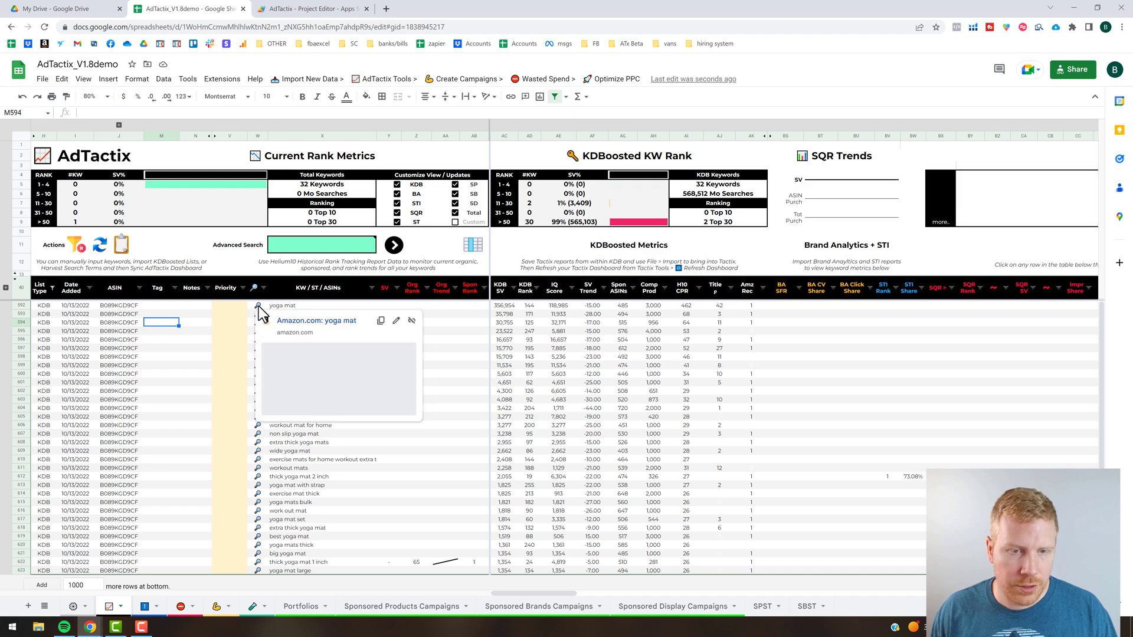
pyautogui.click(334, 303)
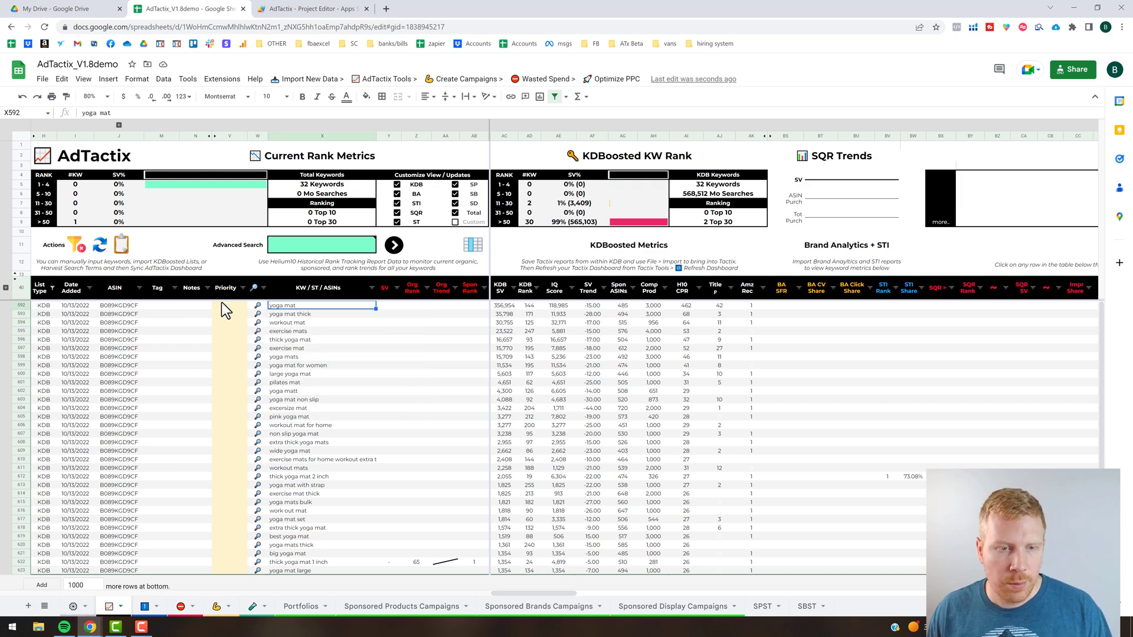
pyautogui.press('Left')
pyautogui.press('Left')
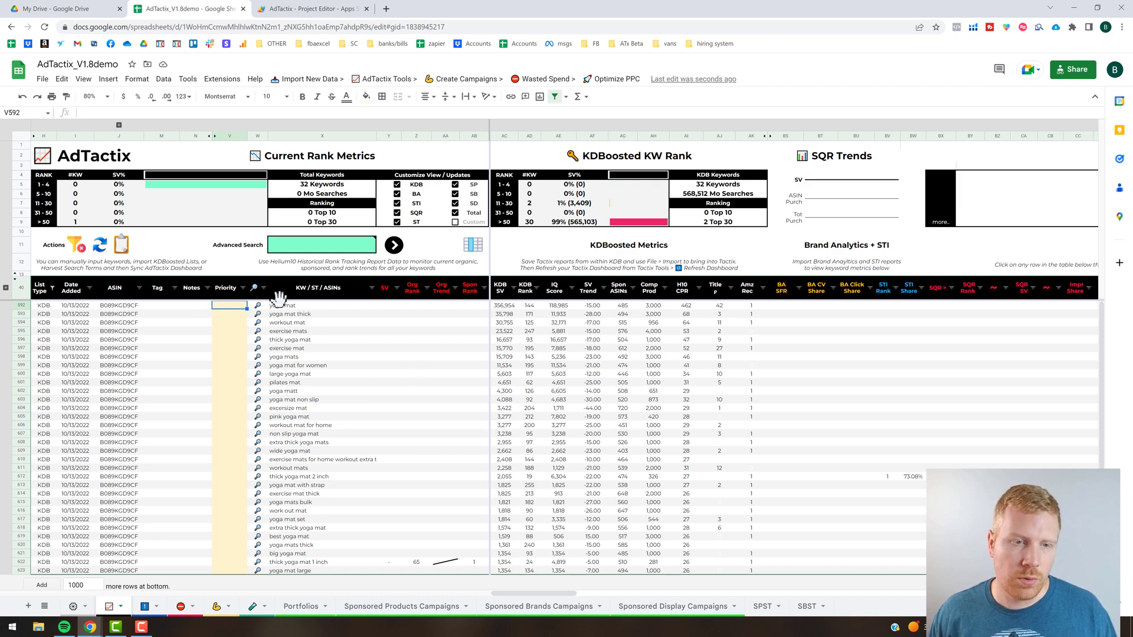
pyautogui.press('Left')
pyautogui.moveTo(278, 299)
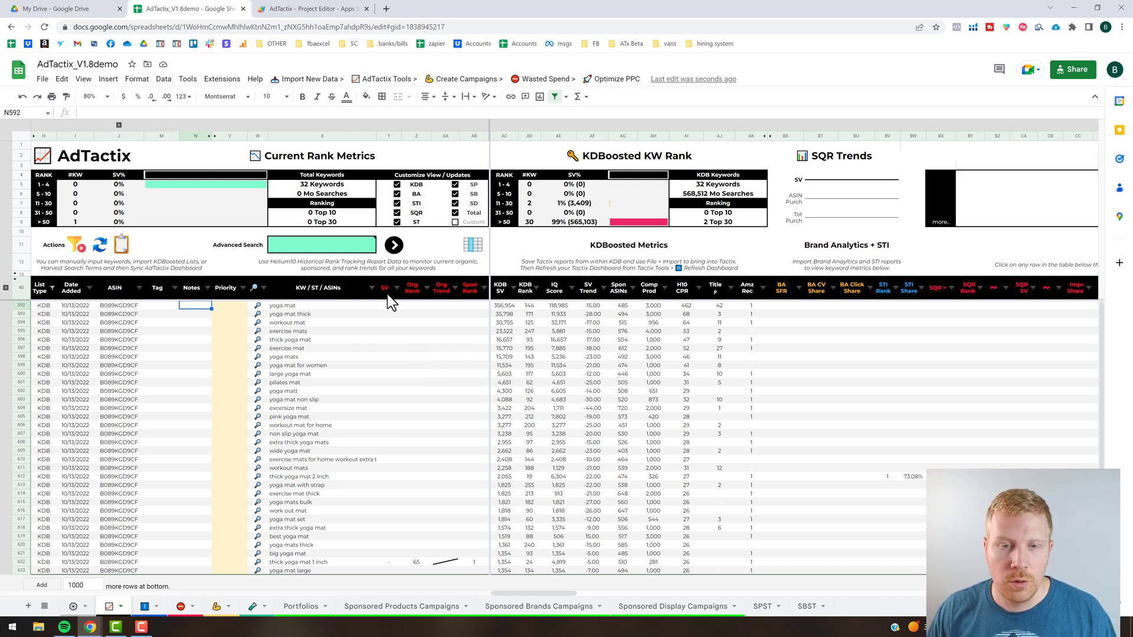
# Set the List Type filter to Select all so KDB, SQR, ST and blank rows show
pyautogui.click(52, 288)
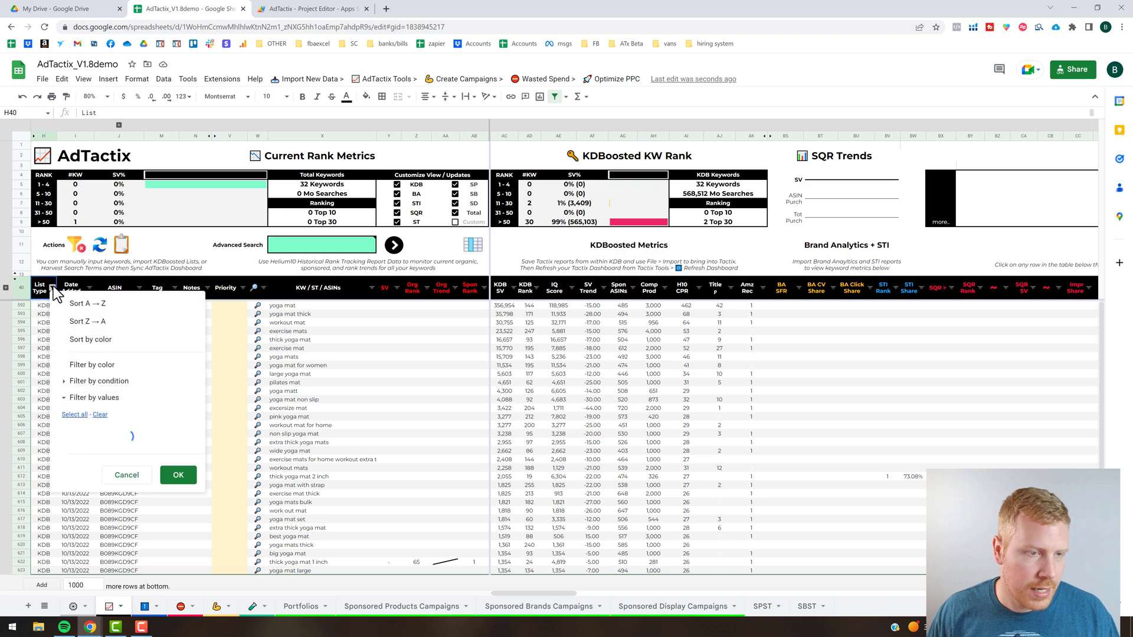
pyautogui.click(74, 415)
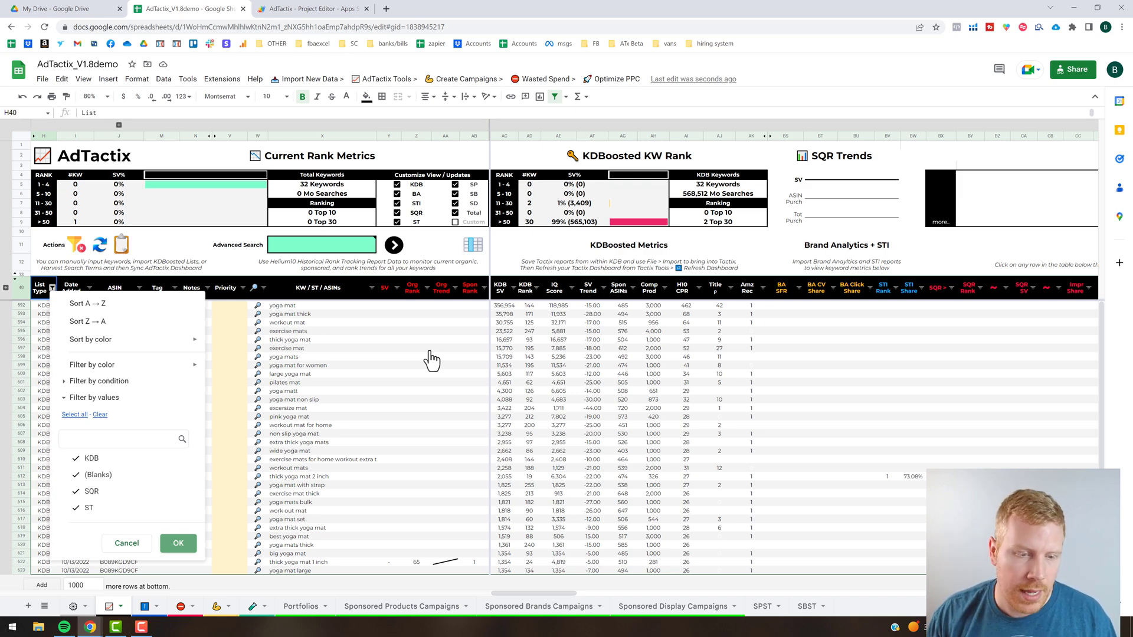
pyautogui.click(269, 501)
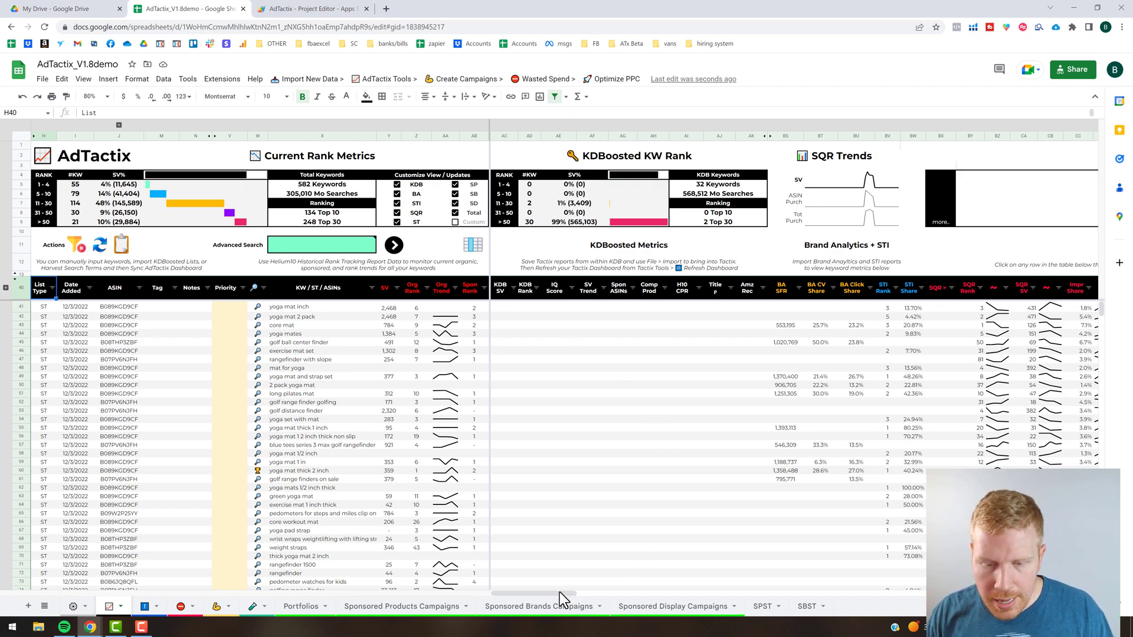
# Scroll to the SQR and search term columns and select CB46 in the exercise mat set row
pyautogui.moveTo(559, 593)
pyautogui.mouseDown()
pyautogui.moveTo(625, 591)
pyautogui.moveTo(571, 591)
pyautogui.mouseUp()
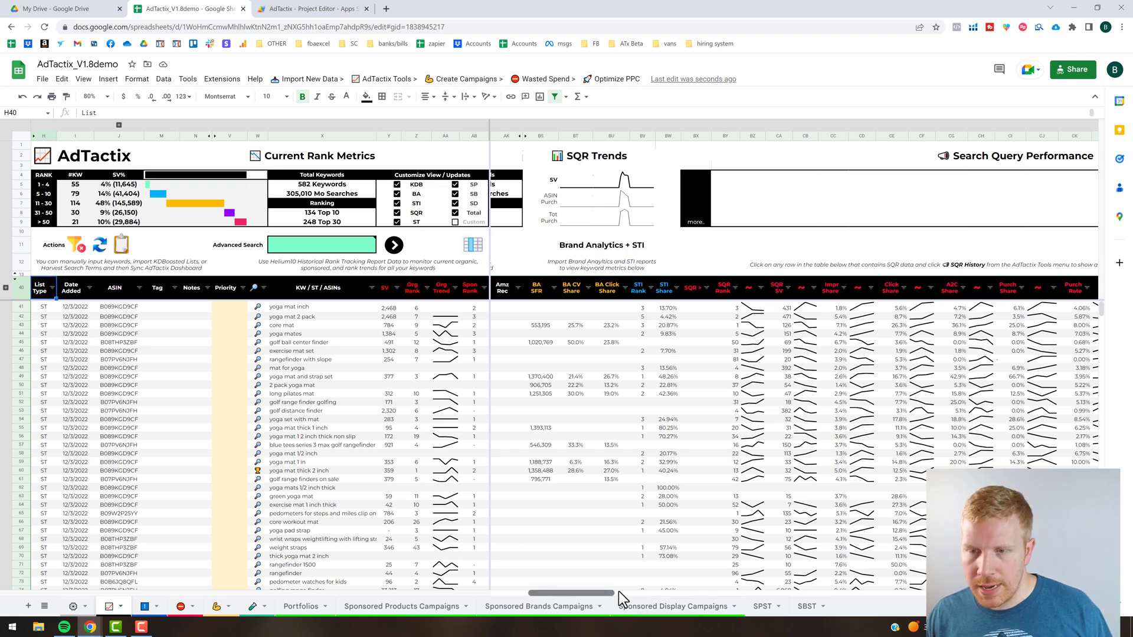
pyautogui.hscroll(3, 618, 591)
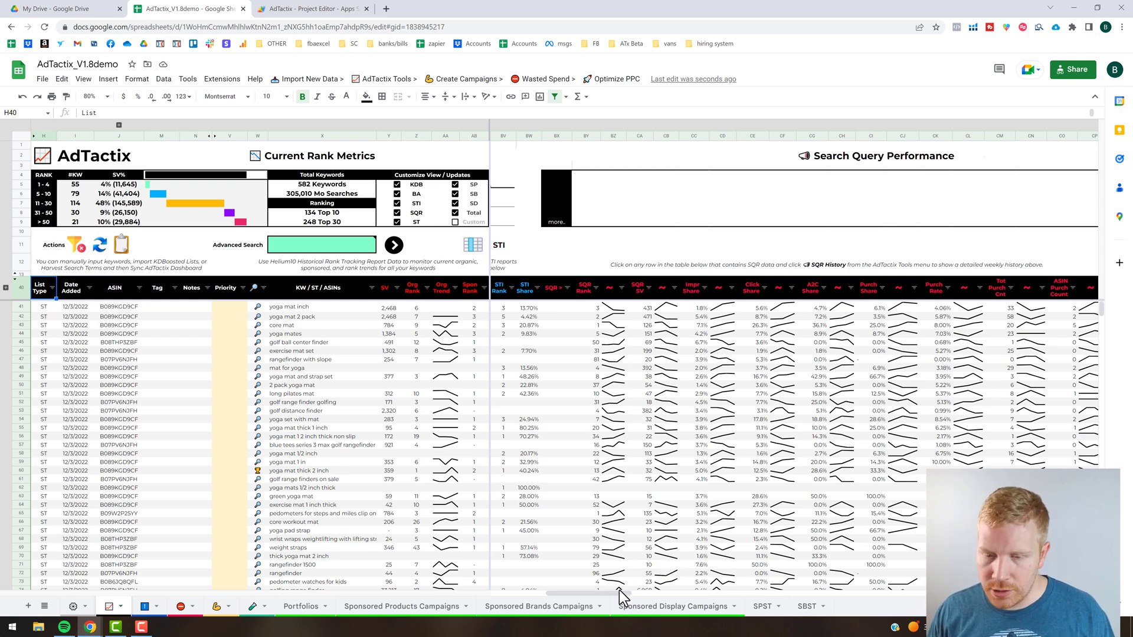
pyautogui.moveTo(618, 593); pyautogui.dragTo(664, 593)
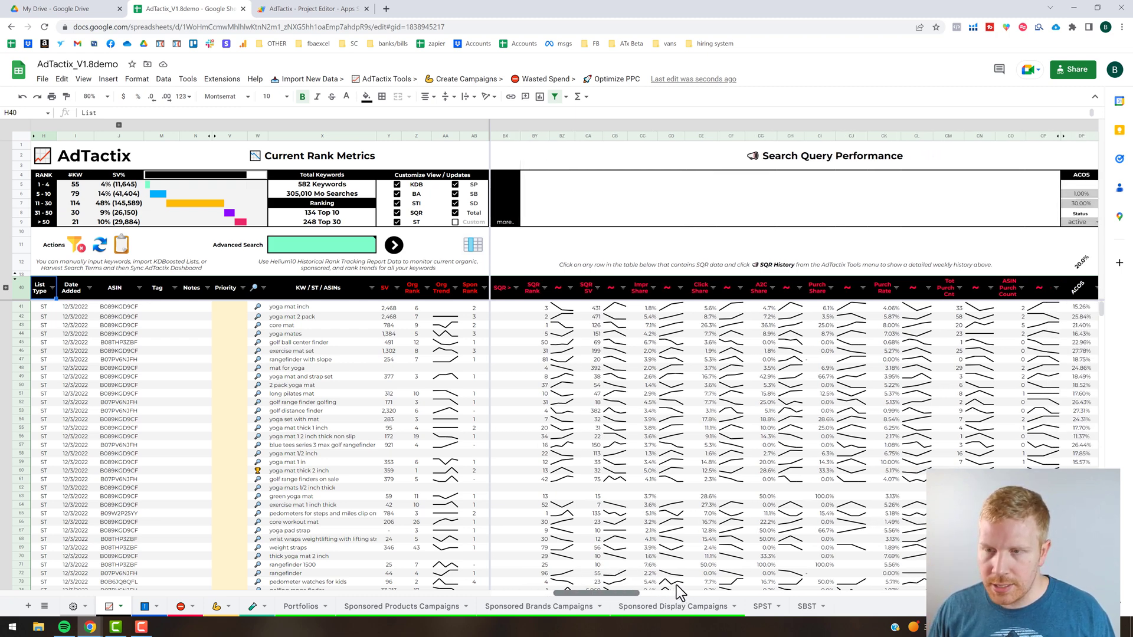
pyautogui.hscroll(3, 729, 472)
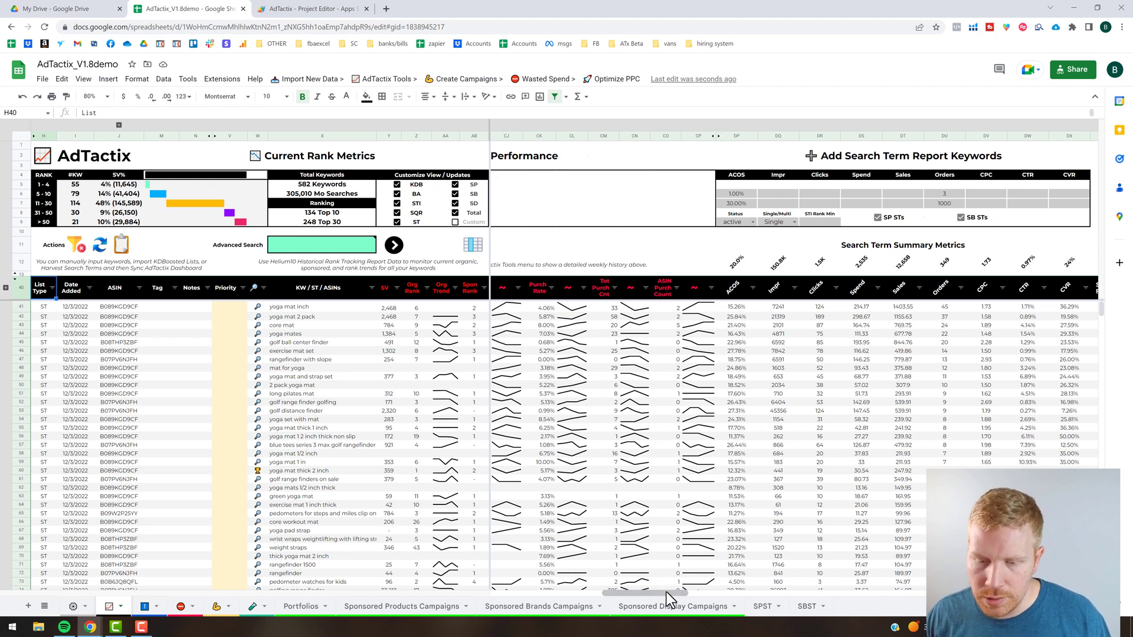
pyautogui.moveTo(667, 592); pyautogui.dragTo(640, 592)
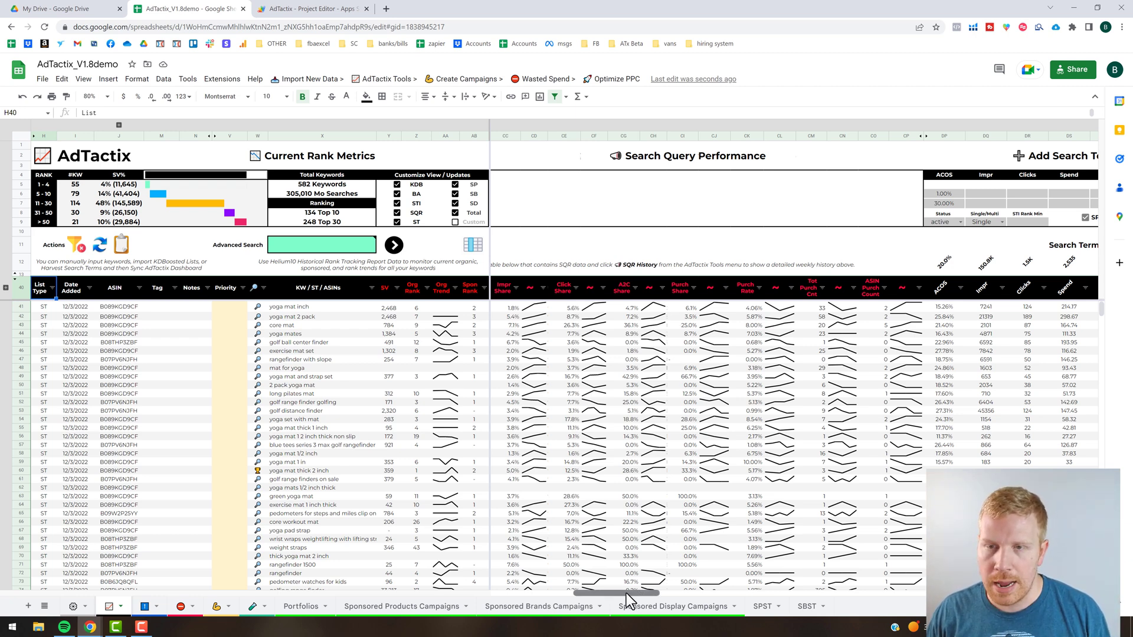
pyautogui.hscroll(-4, 630, 601)
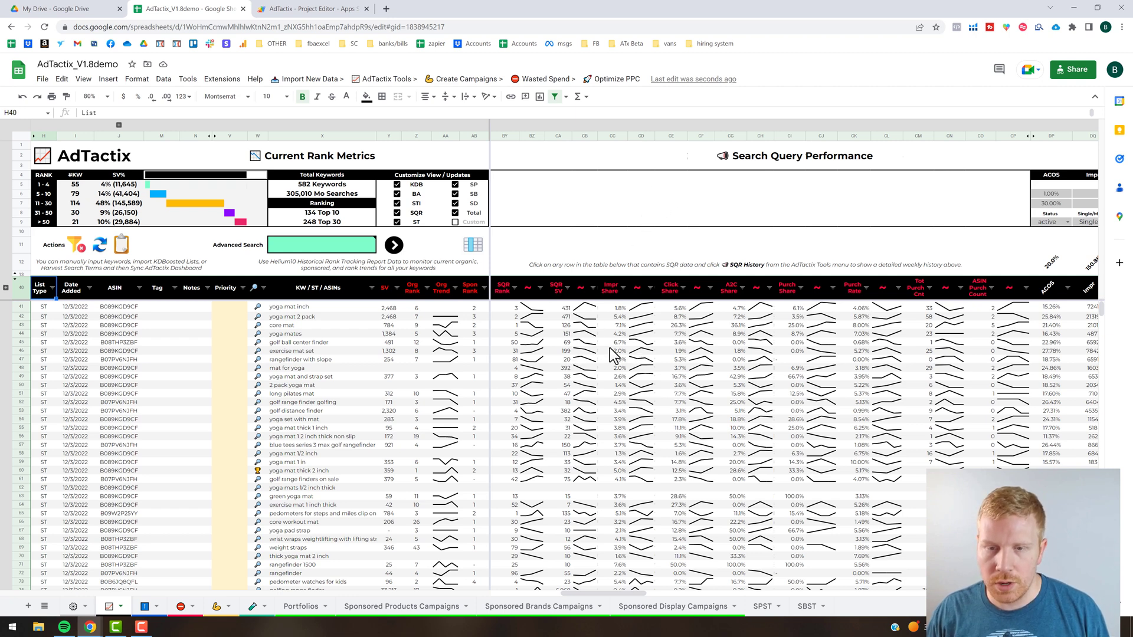
pyautogui.click(581, 351)
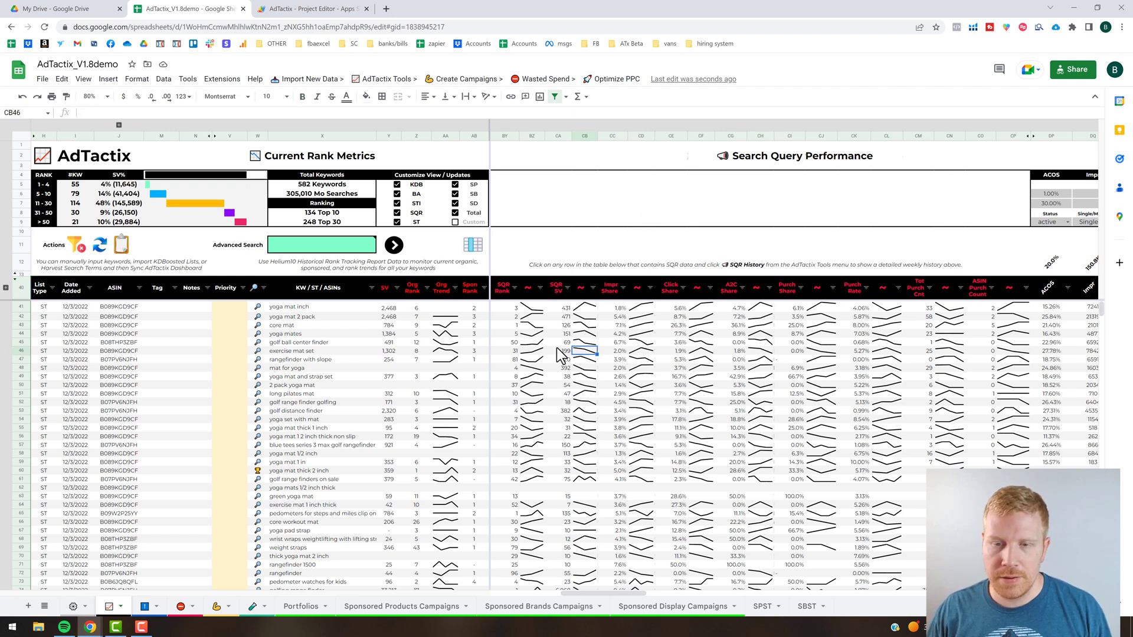
# Run AdTactix Tools > SQR History for exercise mat set, showing weeks 38, 37 and 36
pyautogui.click(384, 79)
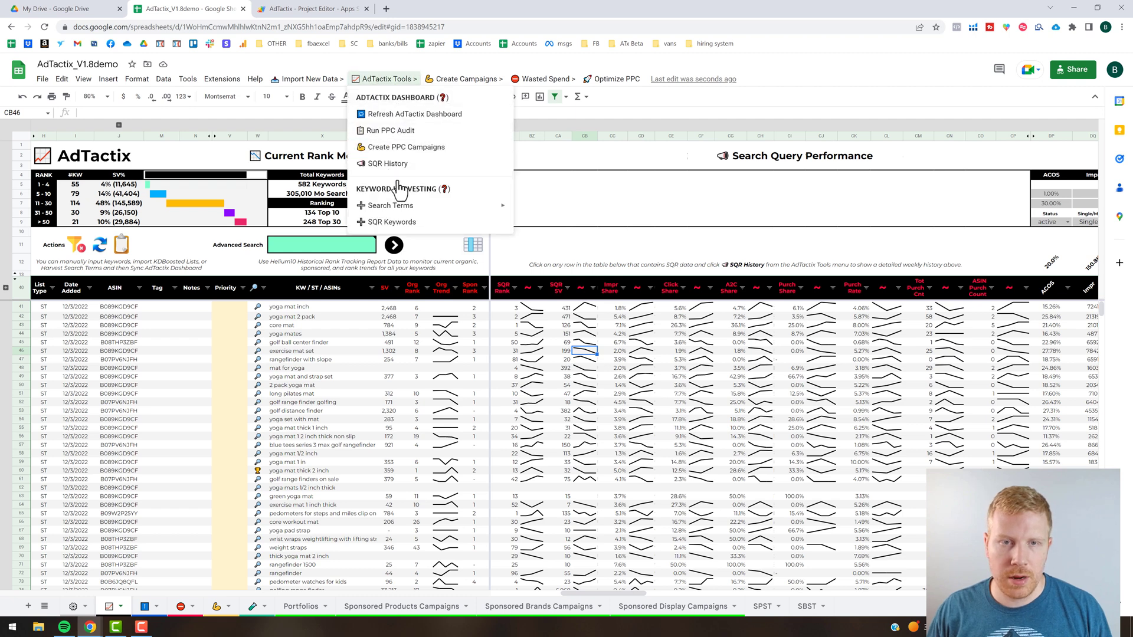
pyautogui.click(389, 164)
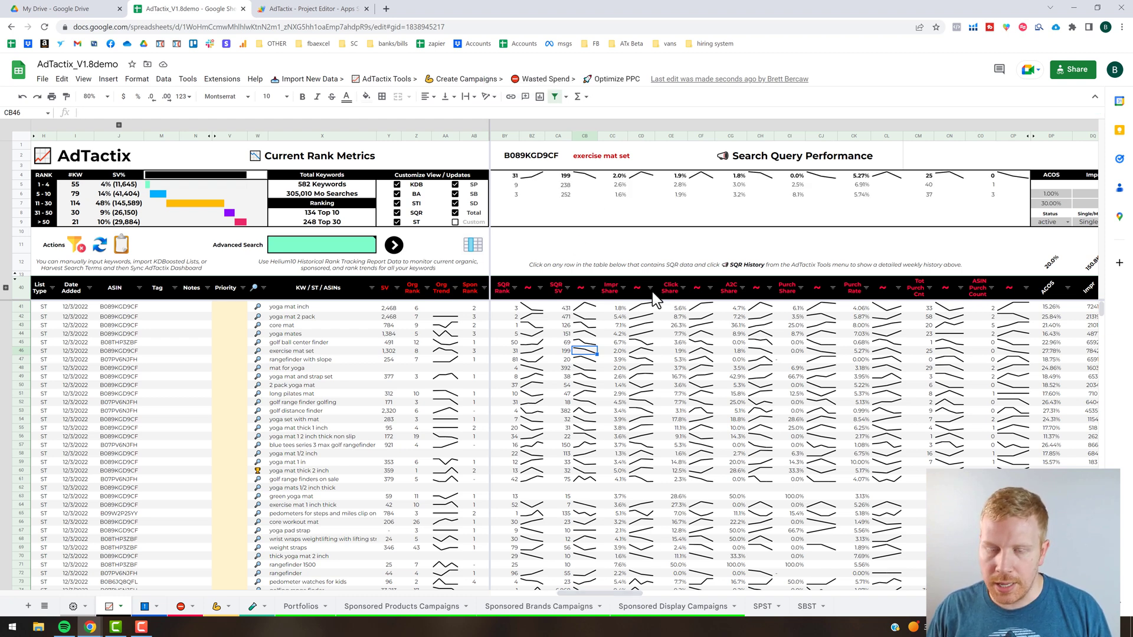
pyautogui.moveTo(596, 595); pyautogui.dragTo(586, 593)
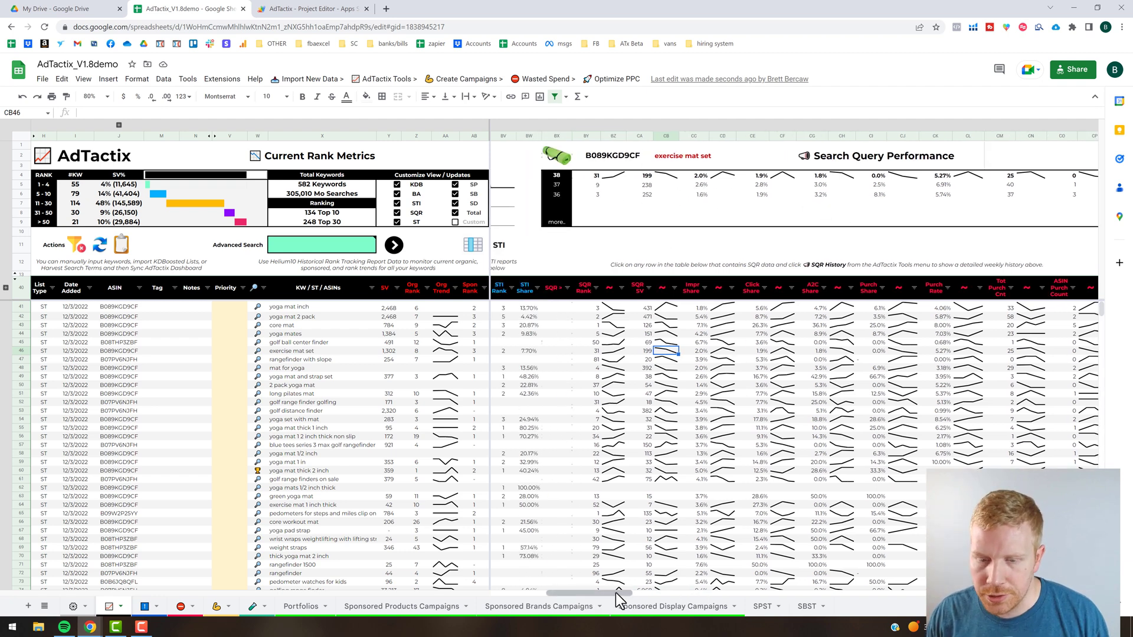
# Select H47, scroll to SPA Total Metrics, and uncheck the ST box in Y9
pyautogui.moveTo(615, 593); pyautogui.dragTo(704, 587)
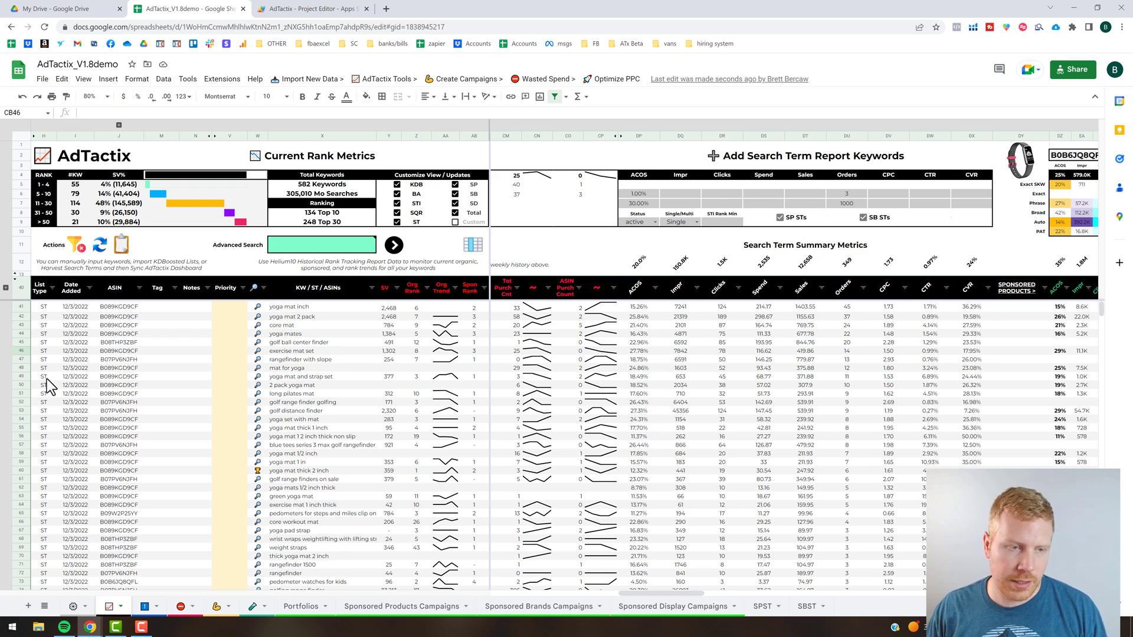
pyautogui.click(46, 360)
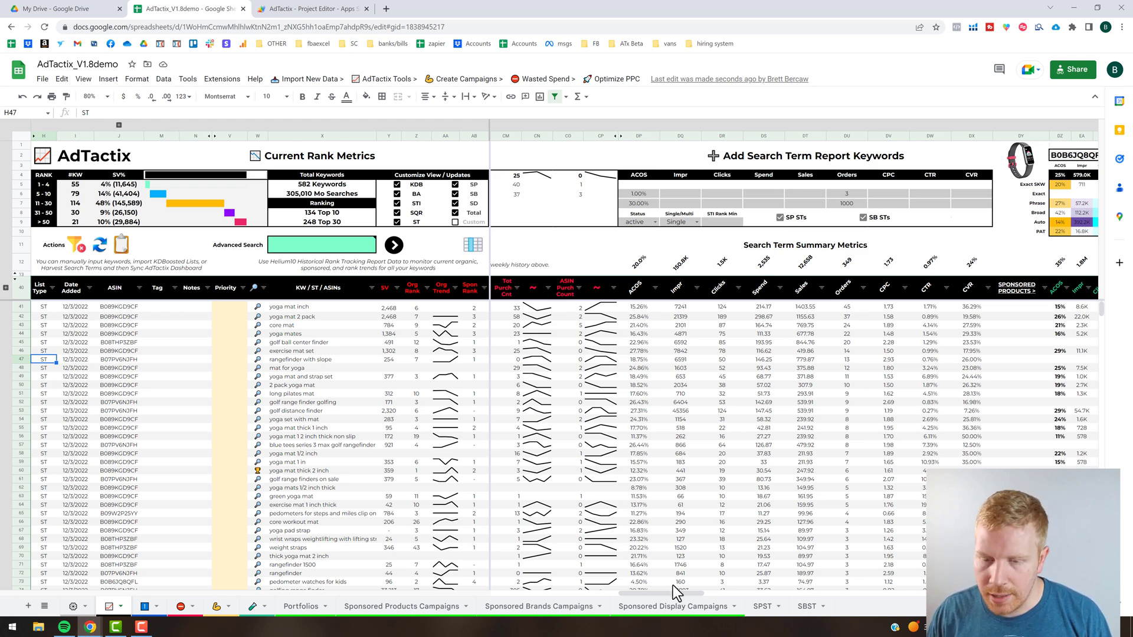
pyautogui.moveTo(702, 590); pyautogui.dragTo(738, 591)
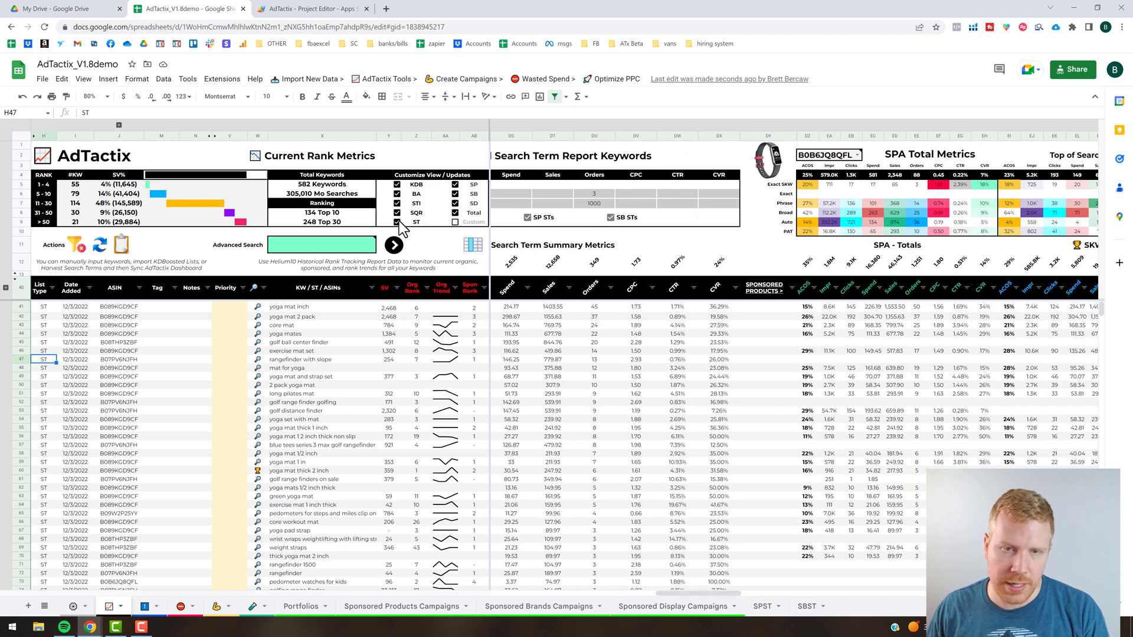
pyautogui.click(465, 246)
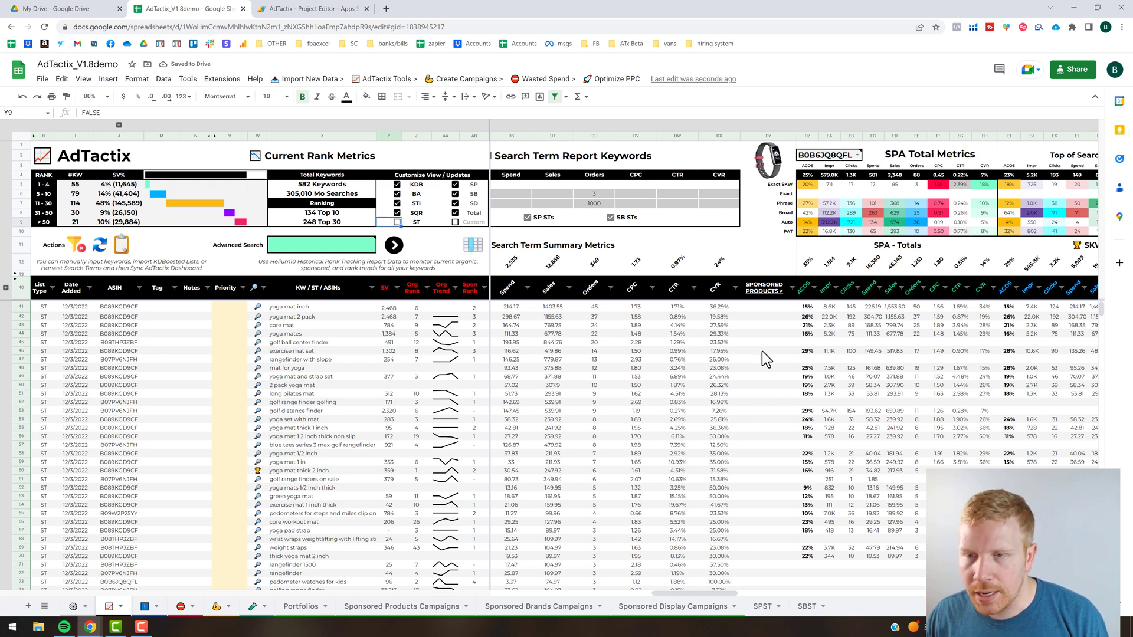
pyautogui.hscroll(1, 767, 403)
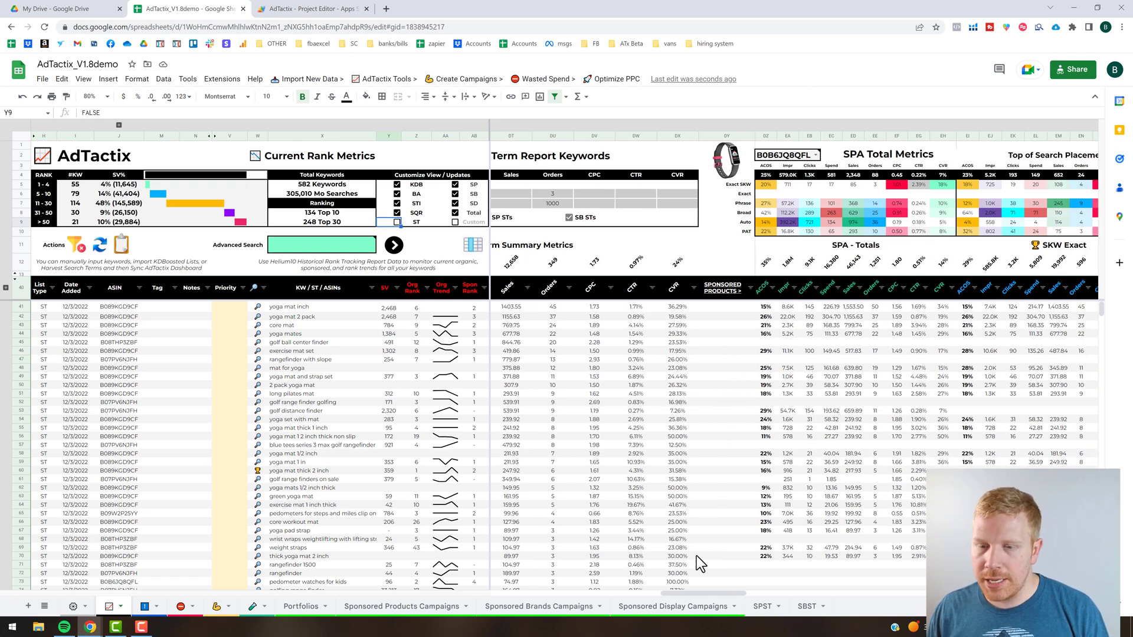
# Scroll right past Active Check and Add SP Campaigns to the Active Target Summary columns
pyautogui.hscroll(2, 710, 592)
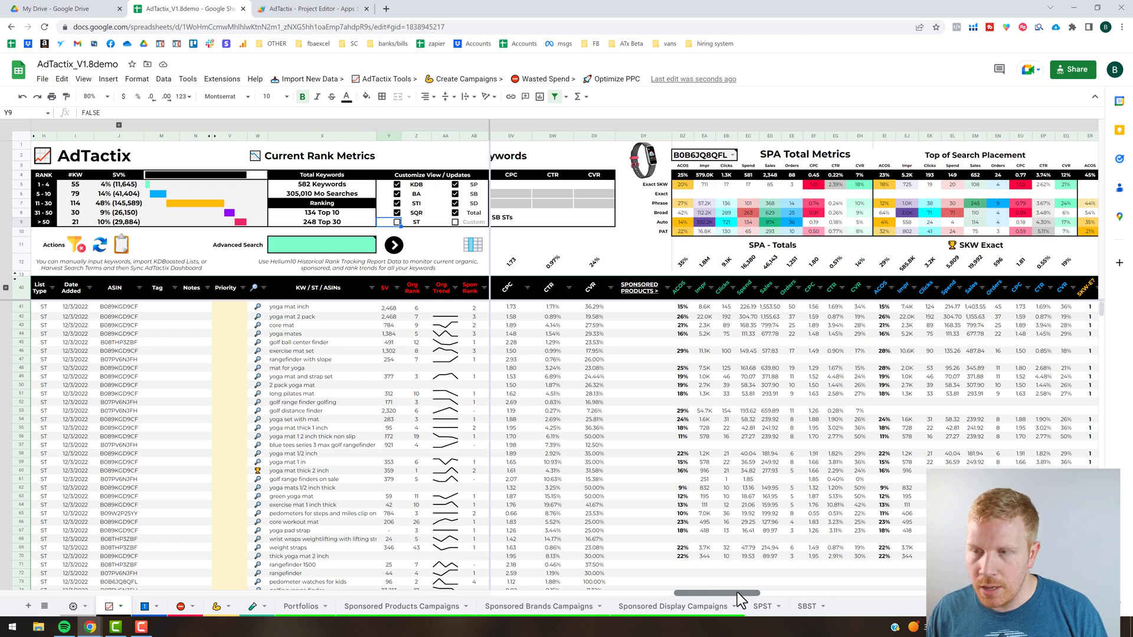
pyautogui.hscroll(3, 738, 595)
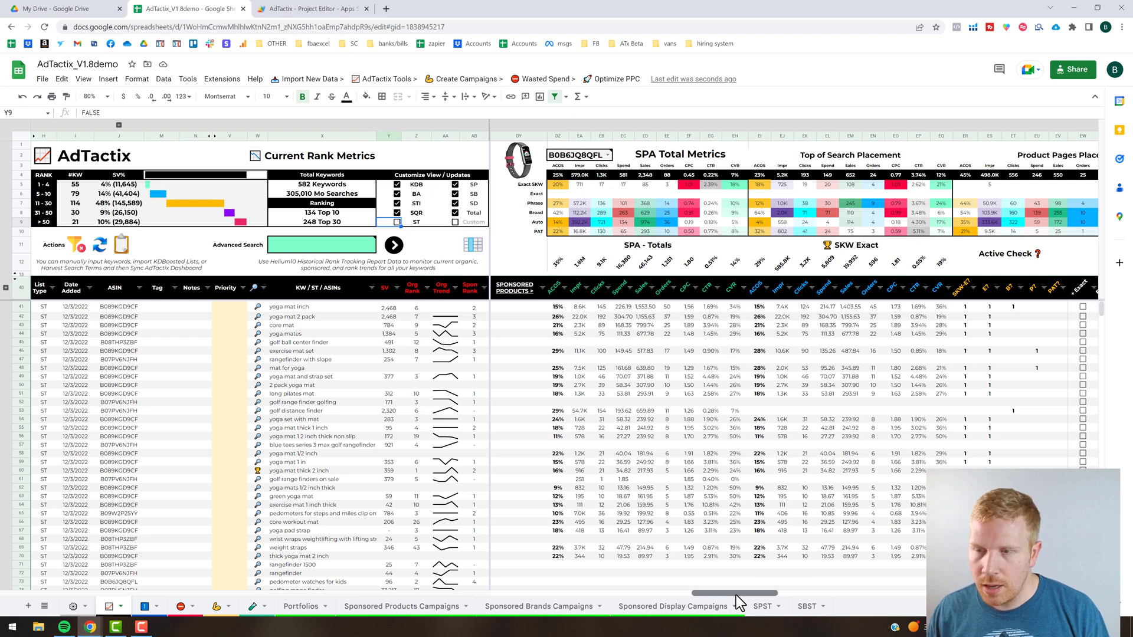
pyautogui.hscroll(3, 744, 594)
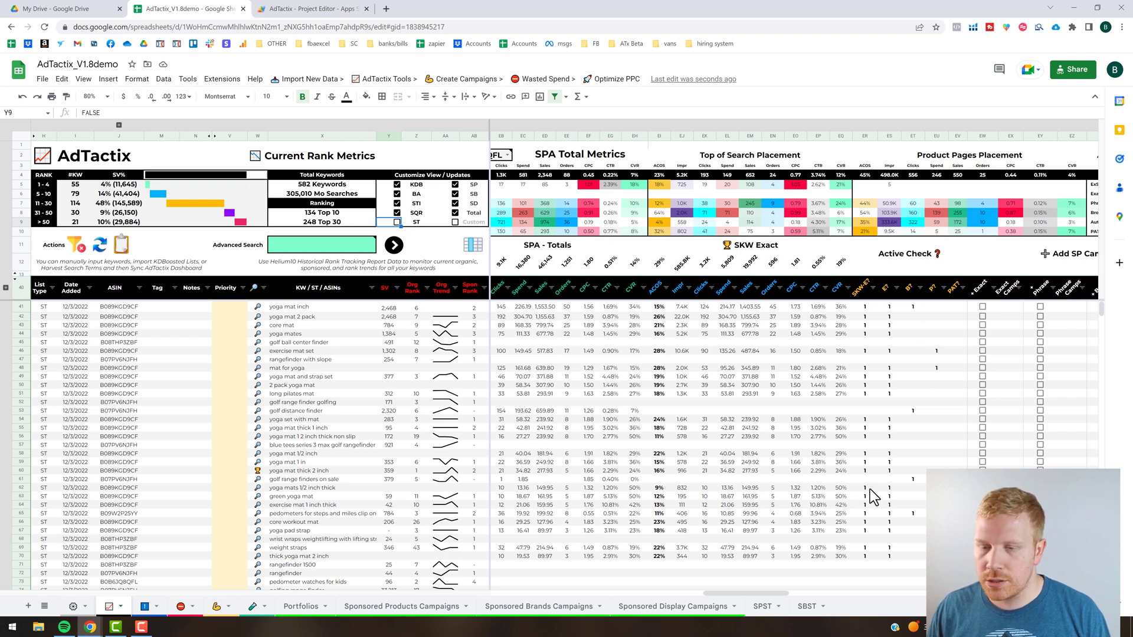
pyautogui.moveTo(775, 592); pyautogui.dragTo(802, 593)
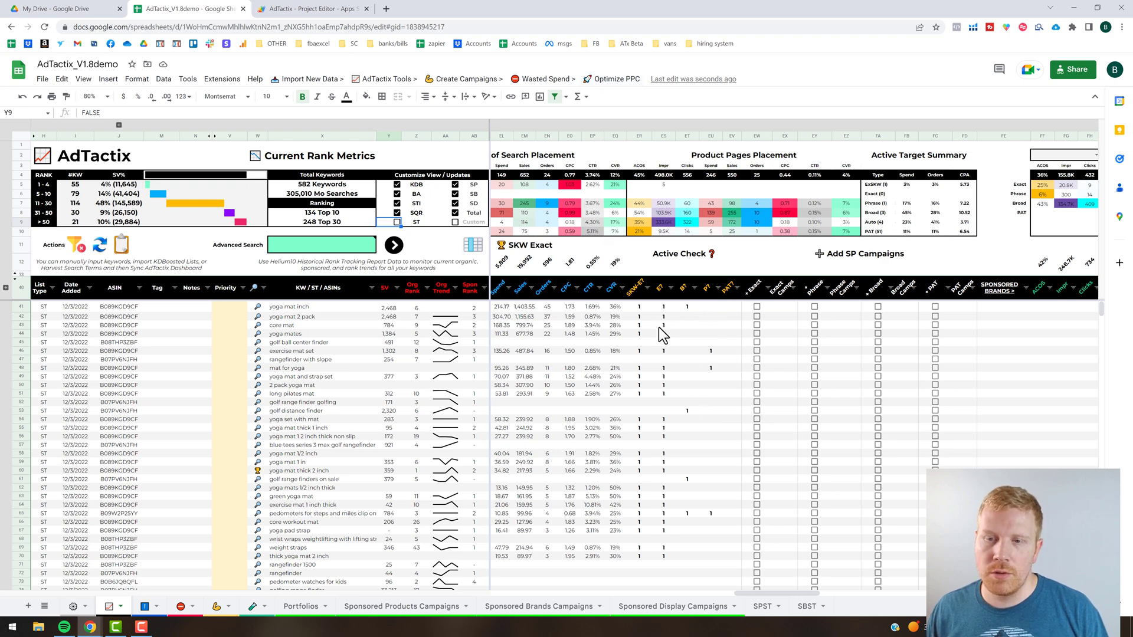
pyautogui.click(613, 80)
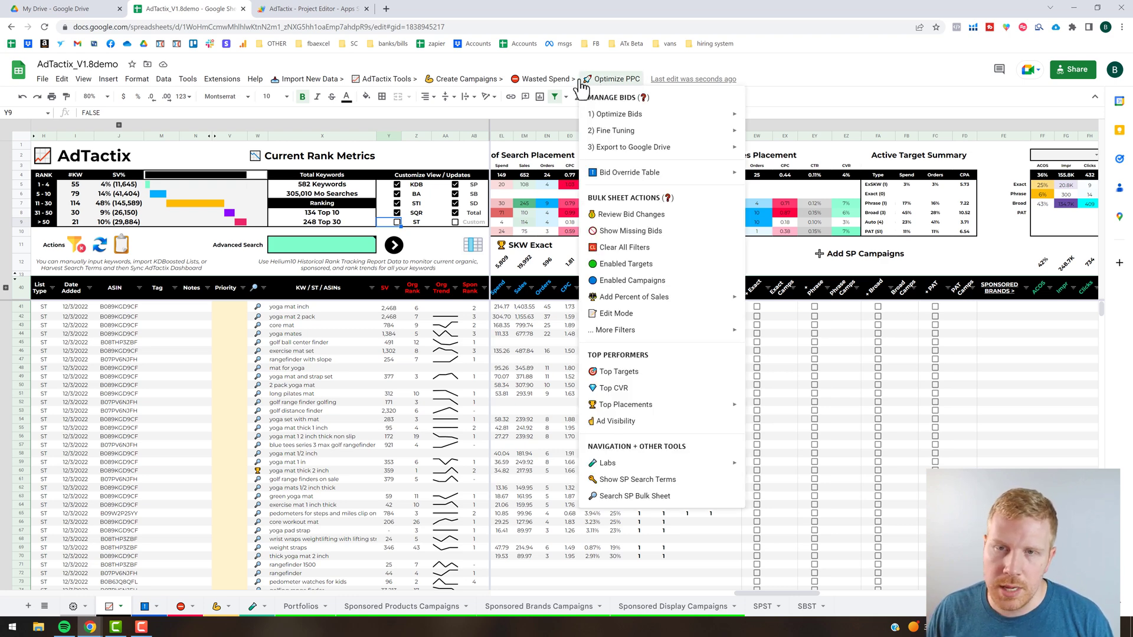
pyautogui.moveTo(549, 83)
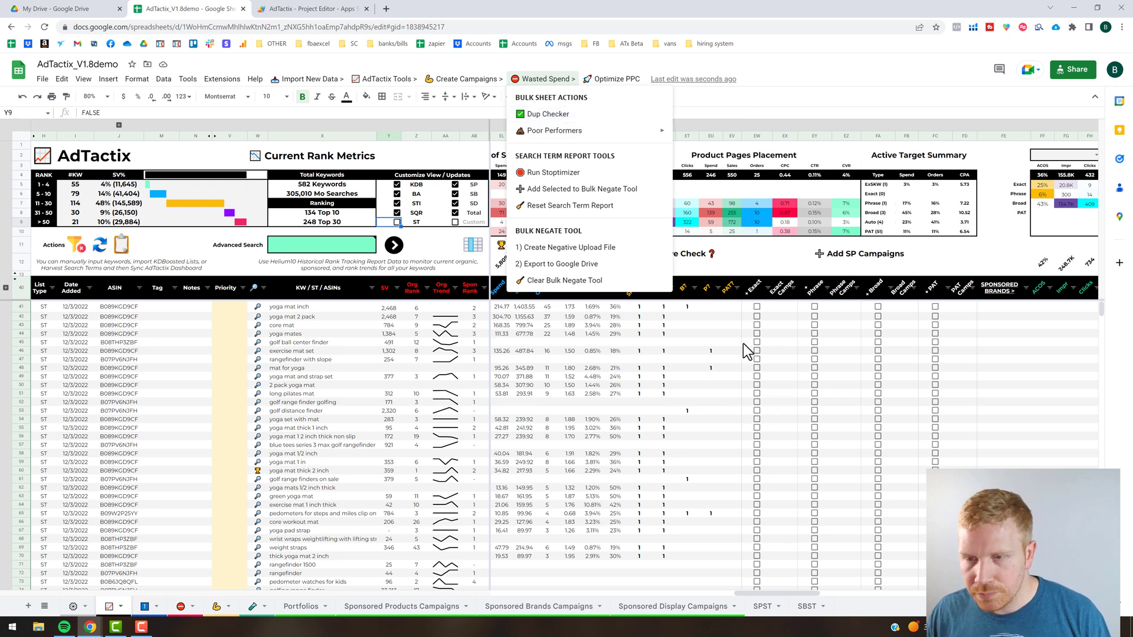
pyautogui.click(711, 368)
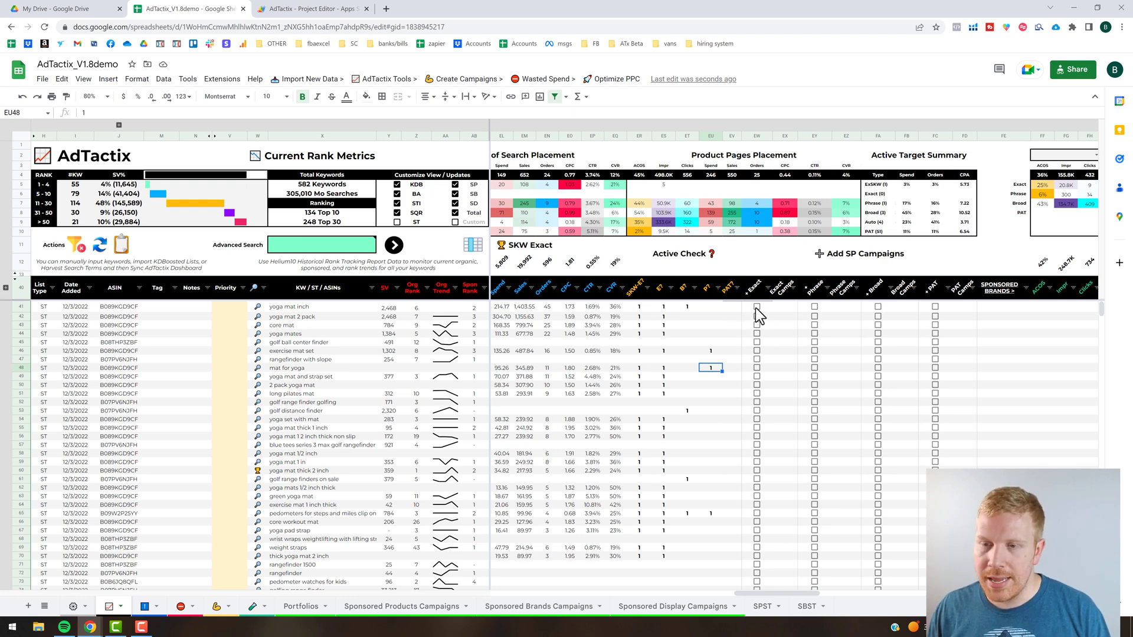
# Select EX41, then move to the SQR rows near row 136 and the Sponsored Brands HSA columns
pyautogui.click(785, 308)
pyautogui.moveTo(755, 594); pyautogui.dragTo(796, 594)
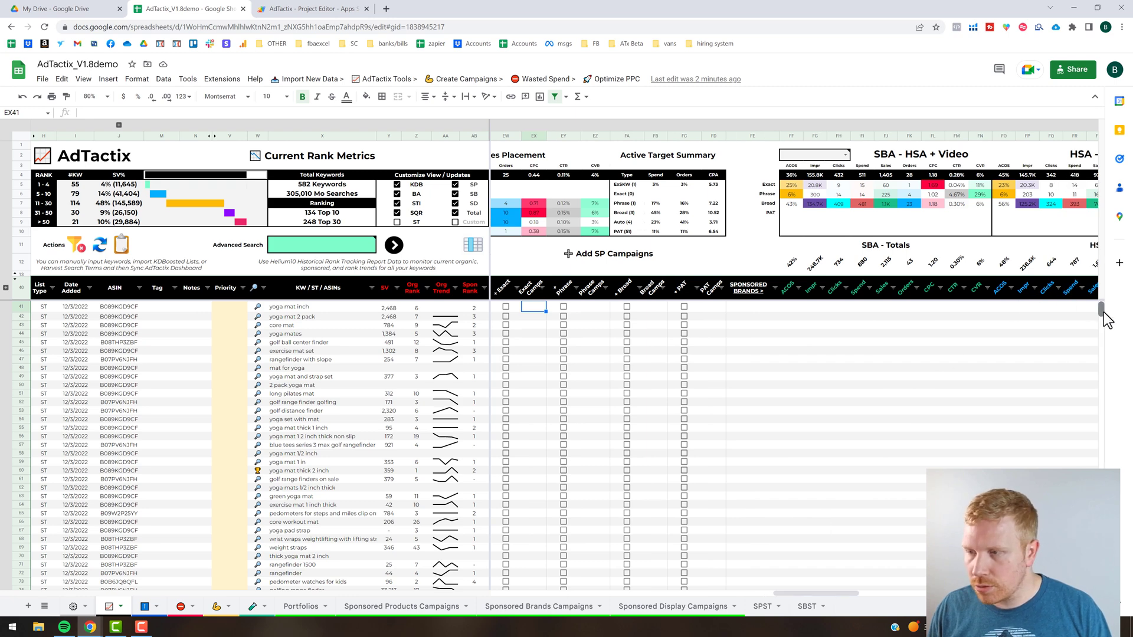
pyautogui.moveTo(1102, 313); pyautogui.dragTo(1102, 325)
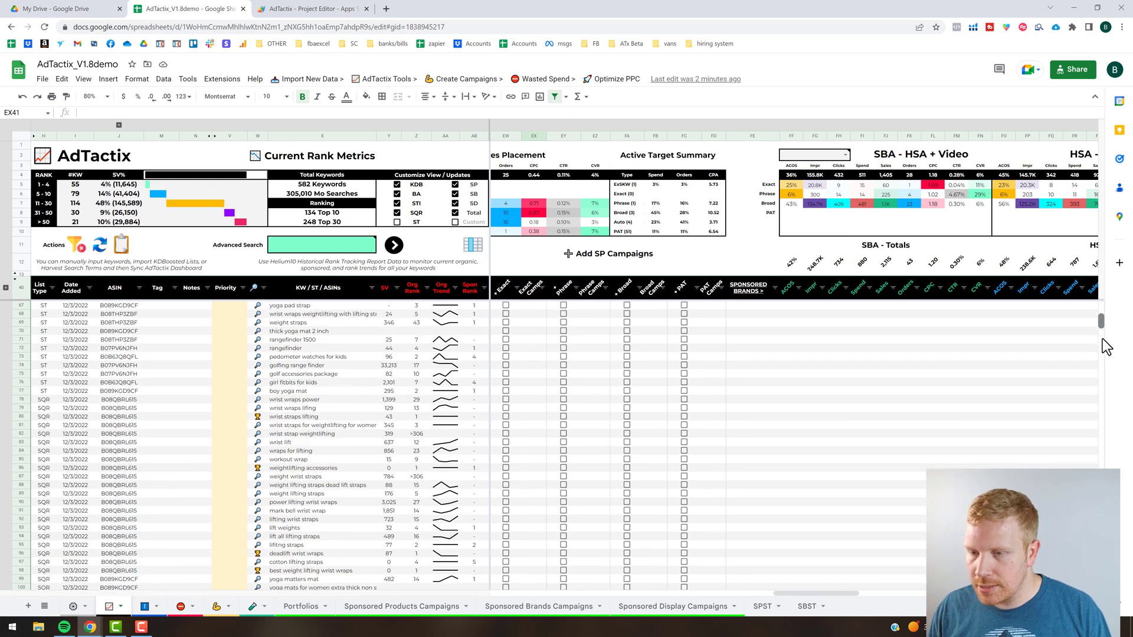
pyautogui.scroll(-8, 1103, 342)
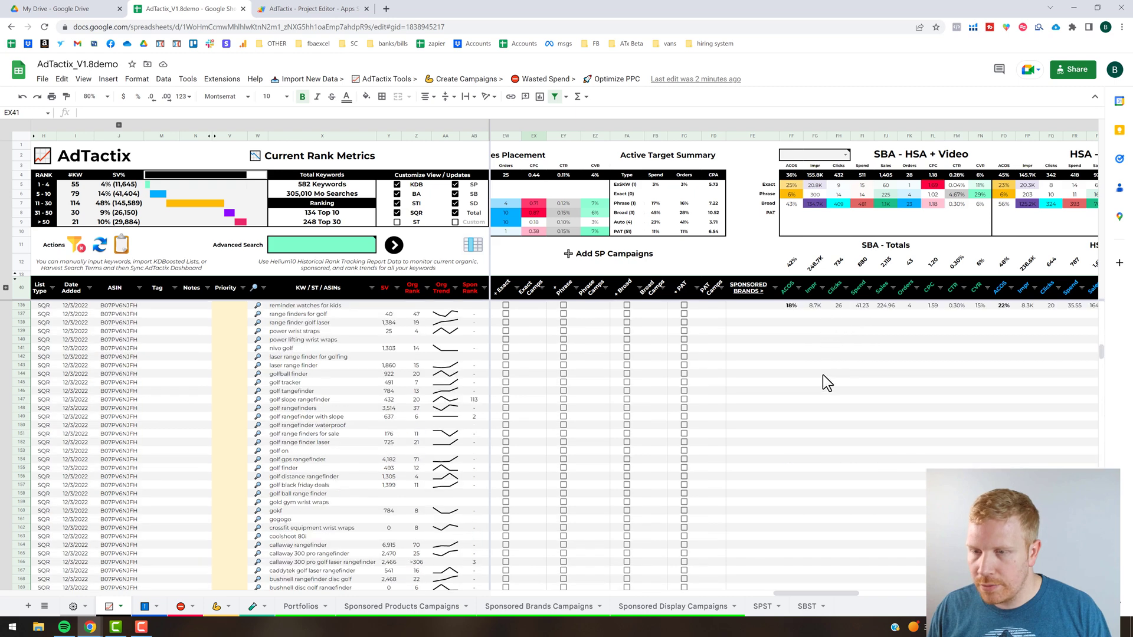
pyautogui.scroll(4, 845, 346)
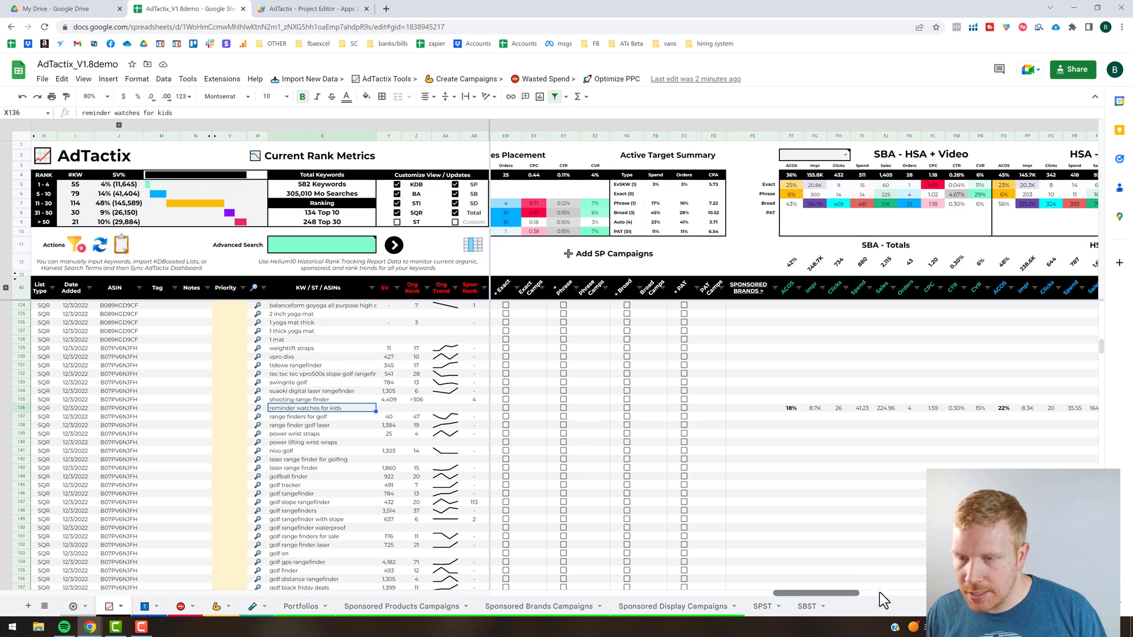
# Scroll right past HSA Total and SBA - Video Total to the SDA Contextual Total block
pyautogui.click(907, 592)
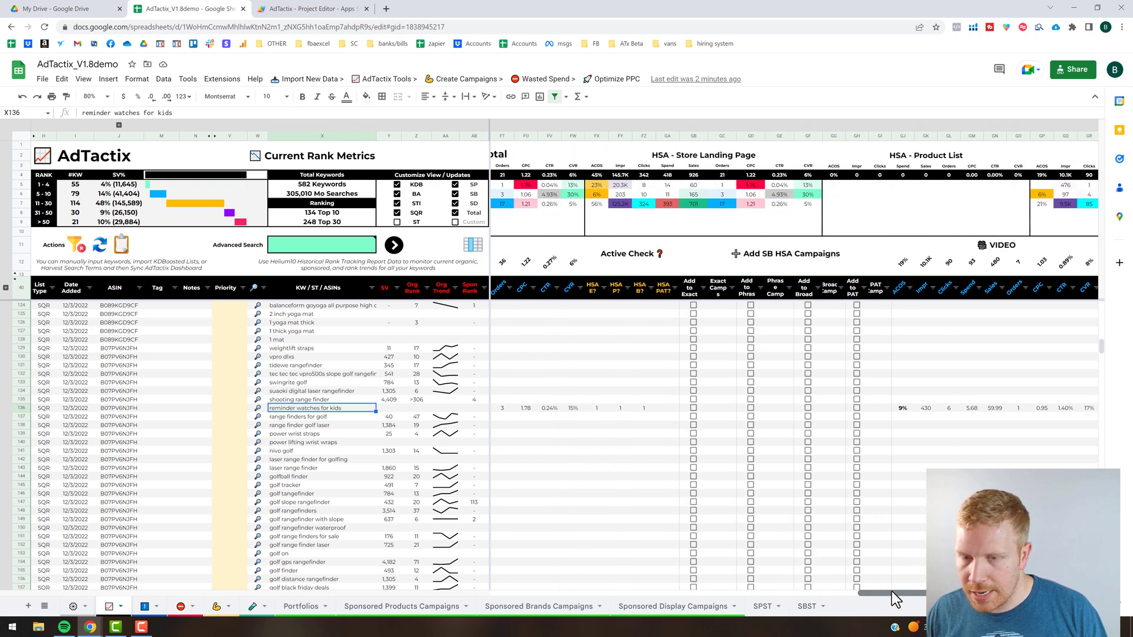
pyautogui.hscroll(-5, 891, 592)
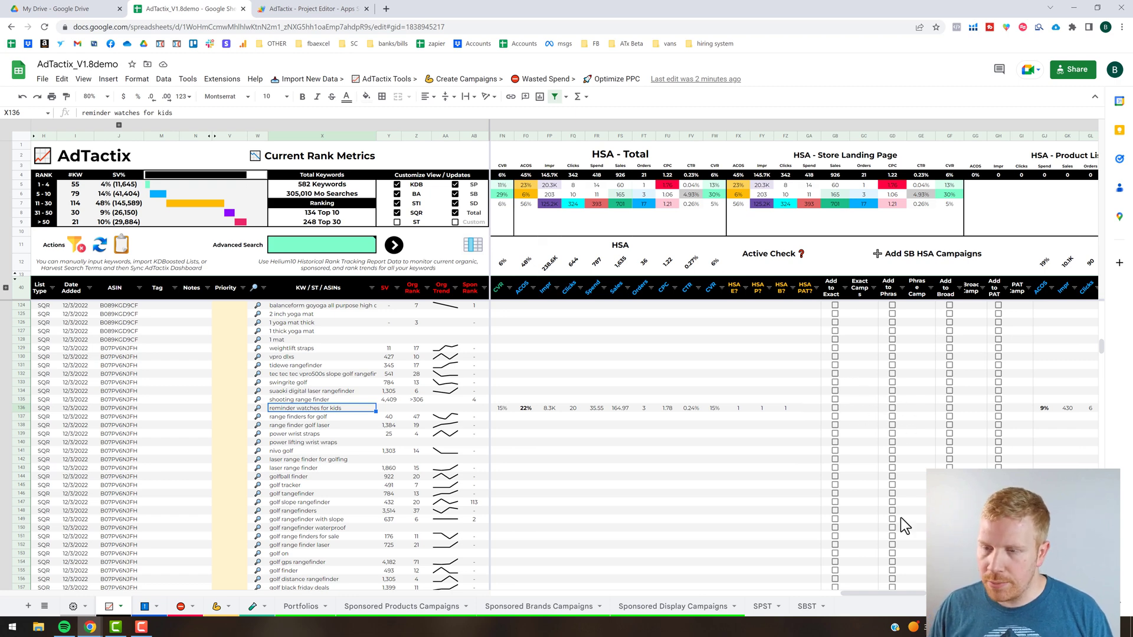
pyautogui.hscroll(1, 912, 599)
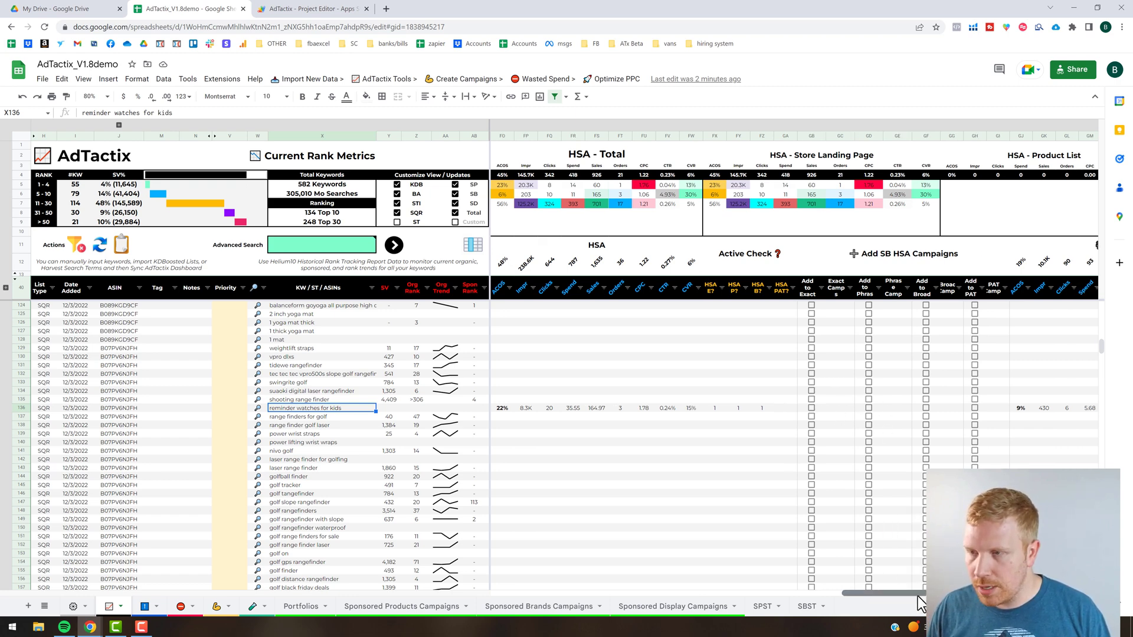
pyautogui.hscroll(8, 918, 602)
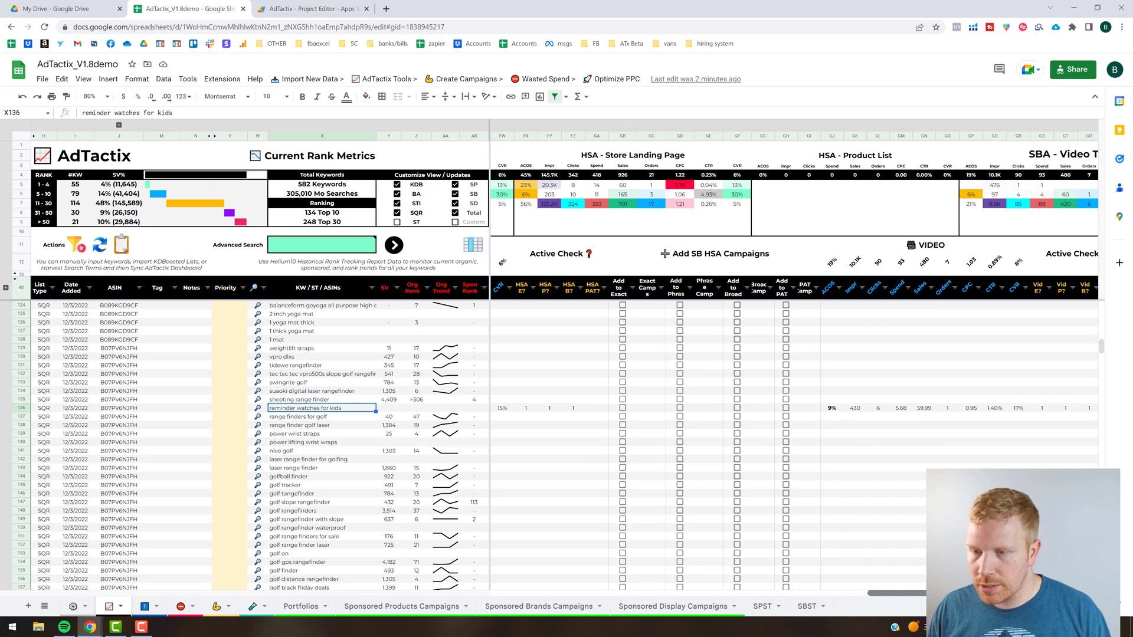
pyautogui.hscroll(6, 918, 599)
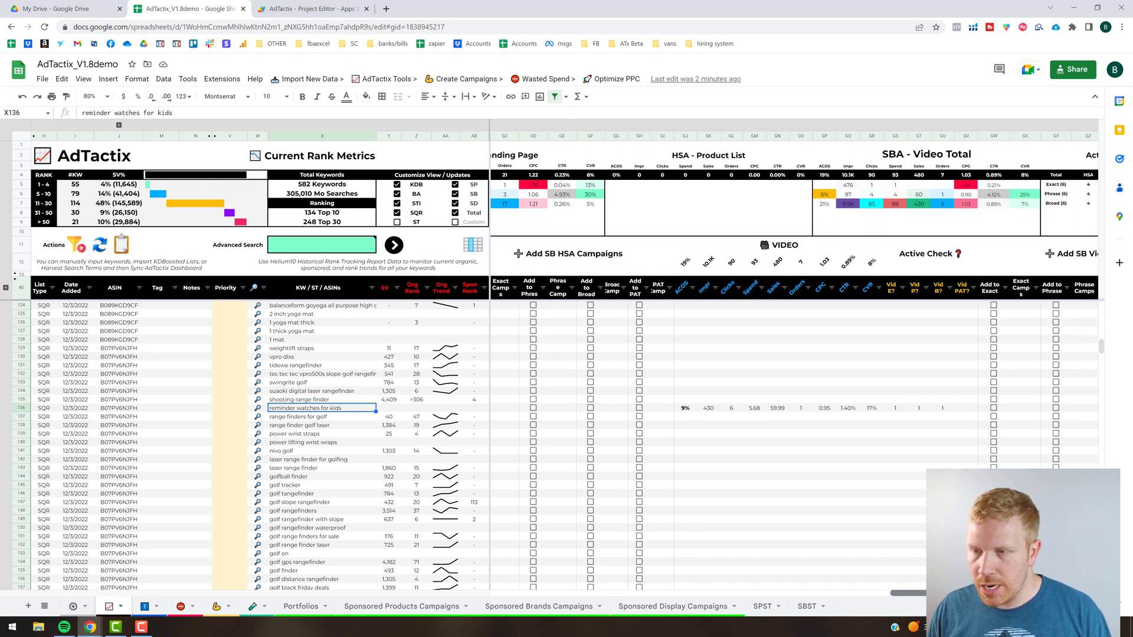
pyautogui.hscroll(8, 918, 599)
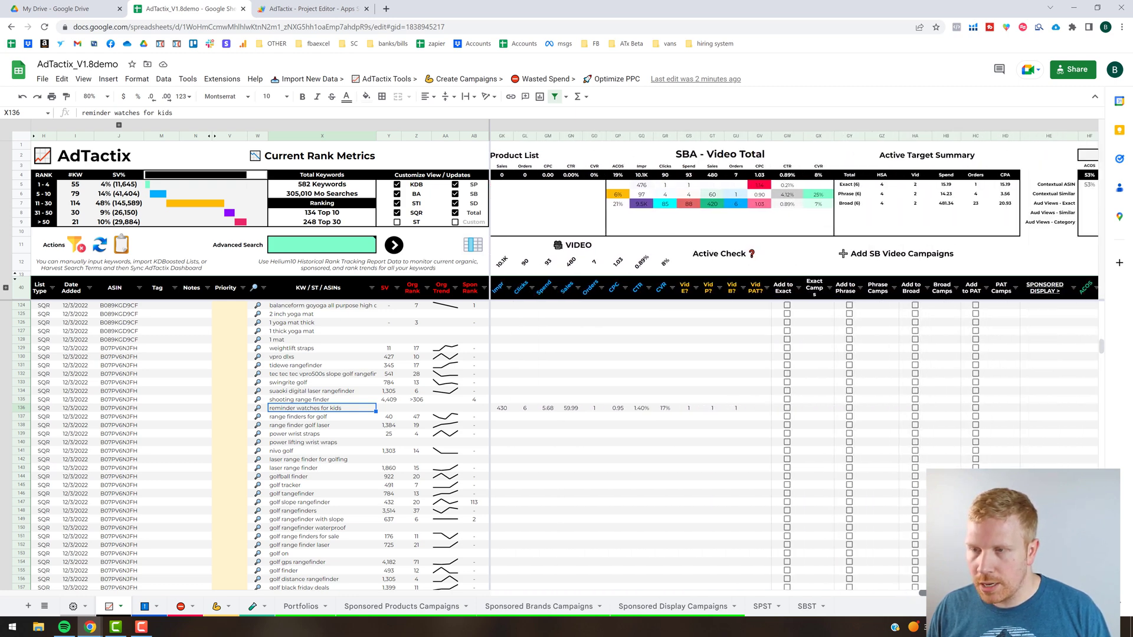
pyautogui.hscroll(10, 917, 599)
pyautogui.scroll(20, 749, 317)
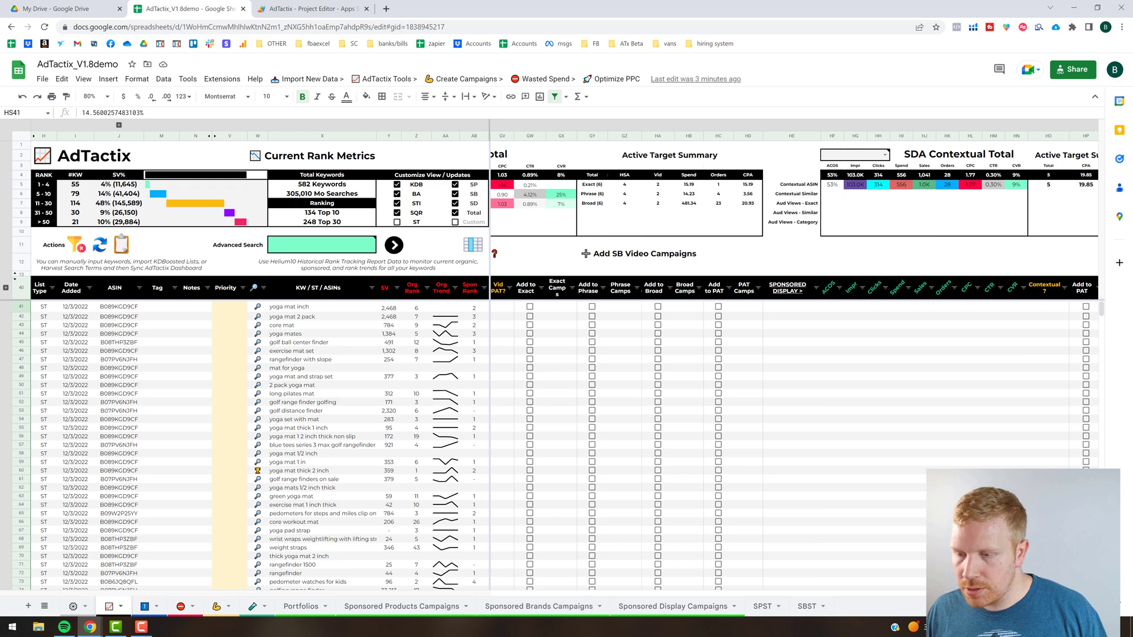
# Select empty cell HG45 under Combined Totals, then scroll back left to SPA Total Metrics
pyautogui.hscroll(3, 795, 369)
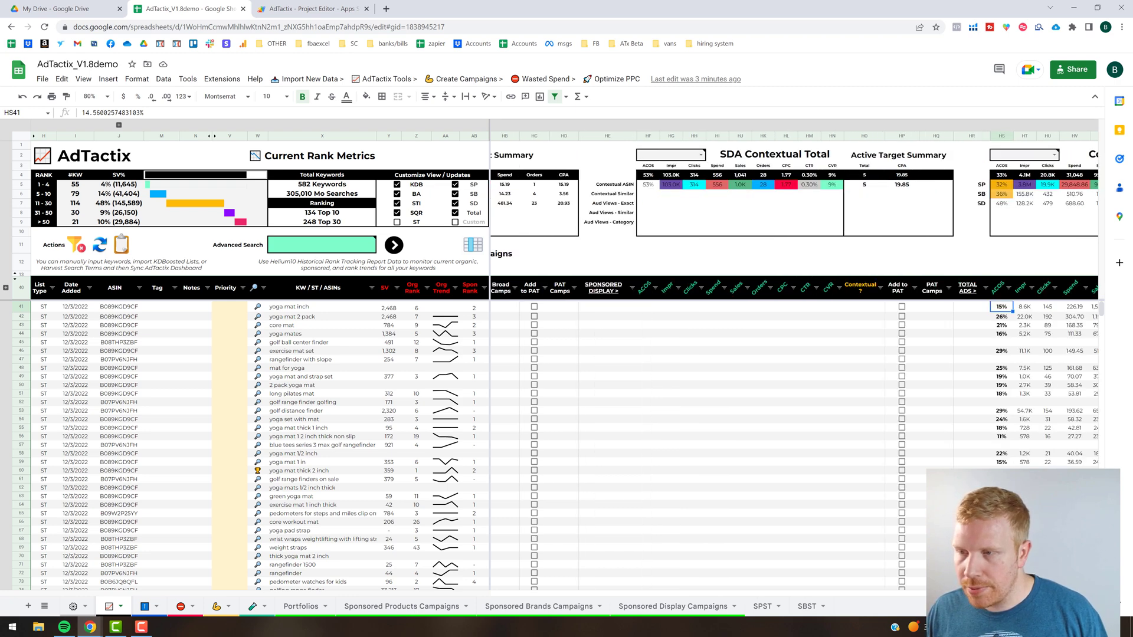
pyautogui.hscroll(3, 795, 354)
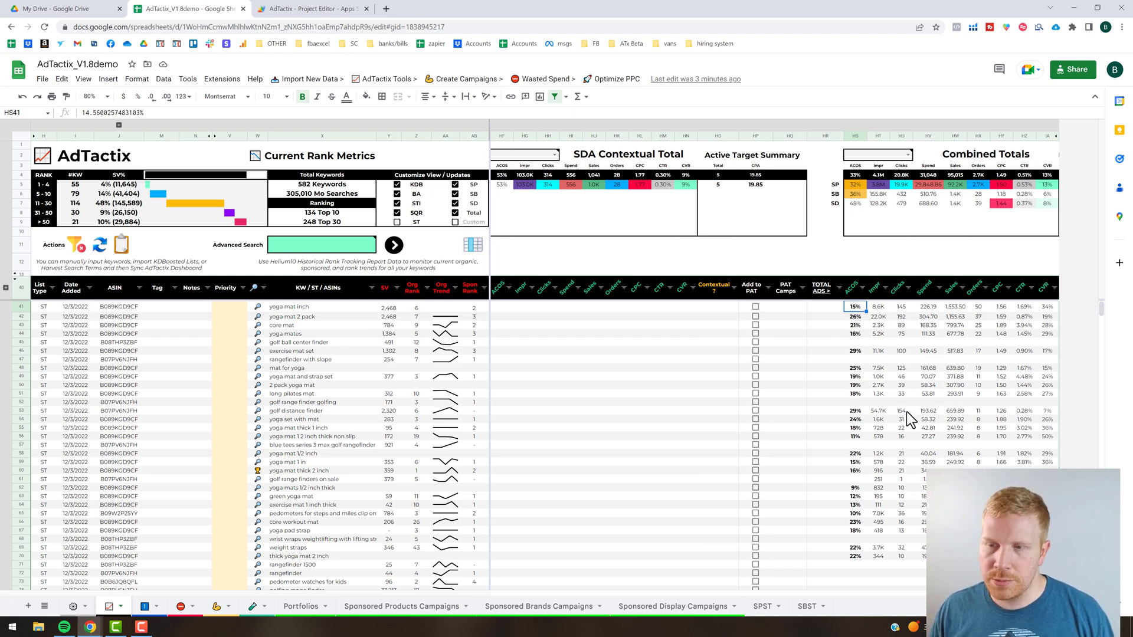
pyautogui.click(525, 342)
pyautogui.hscroll(-15, 649, 354)
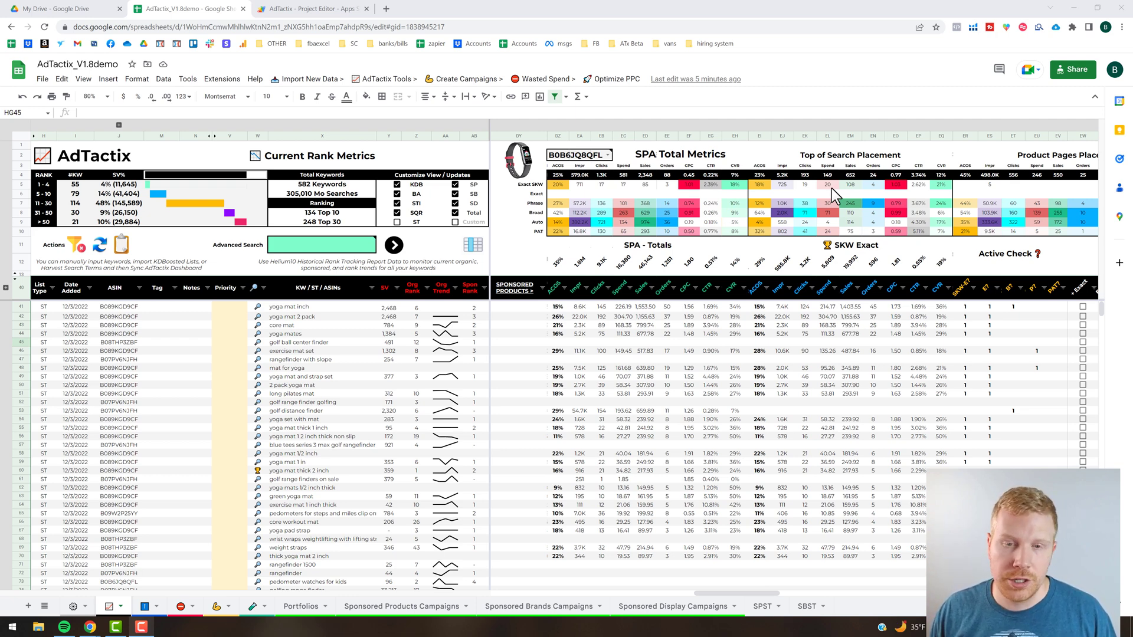
# Select Notes cell N41 and scroll right to the placement and Active Target Summary columns
pyautogui.click(205, 308)
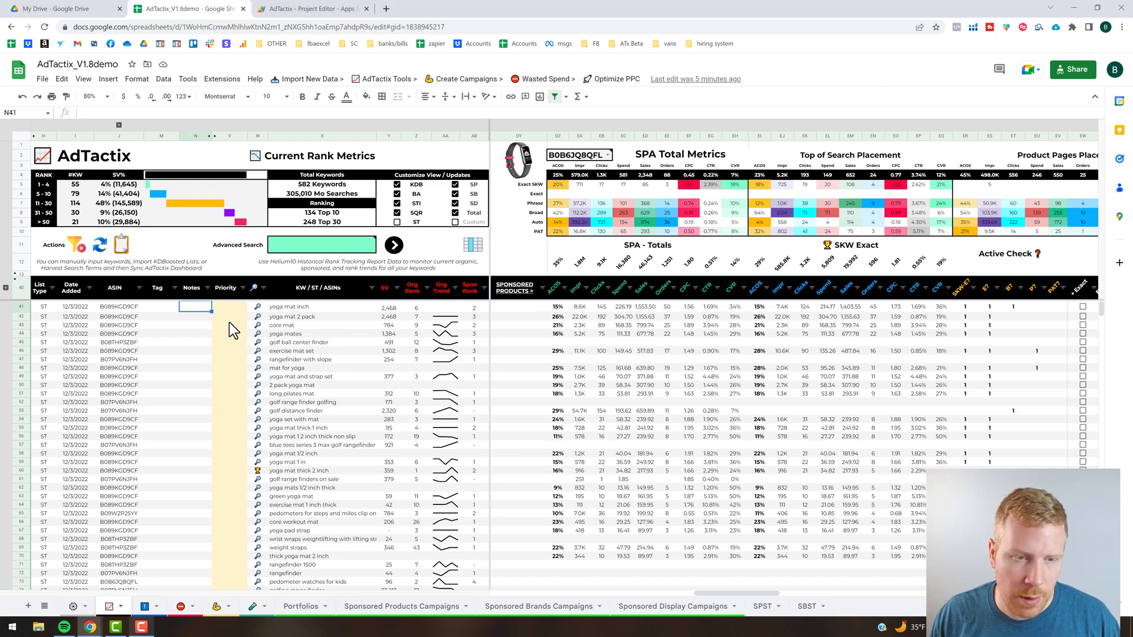
pyautogui.moveTo(710, 597); pyautogui.dragTo(739, 597)
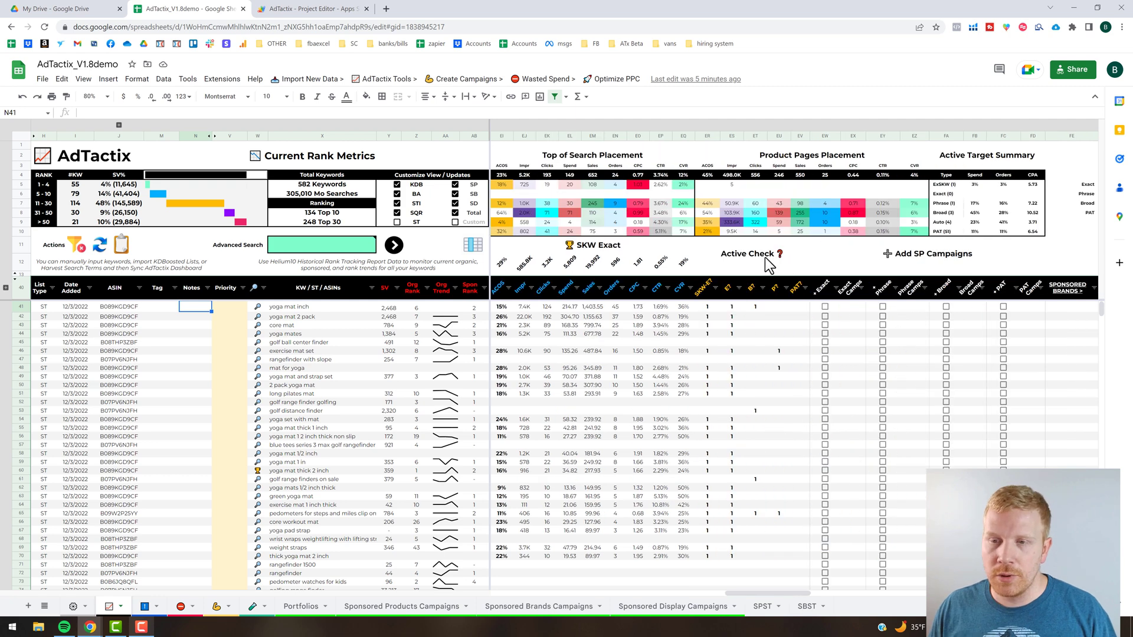